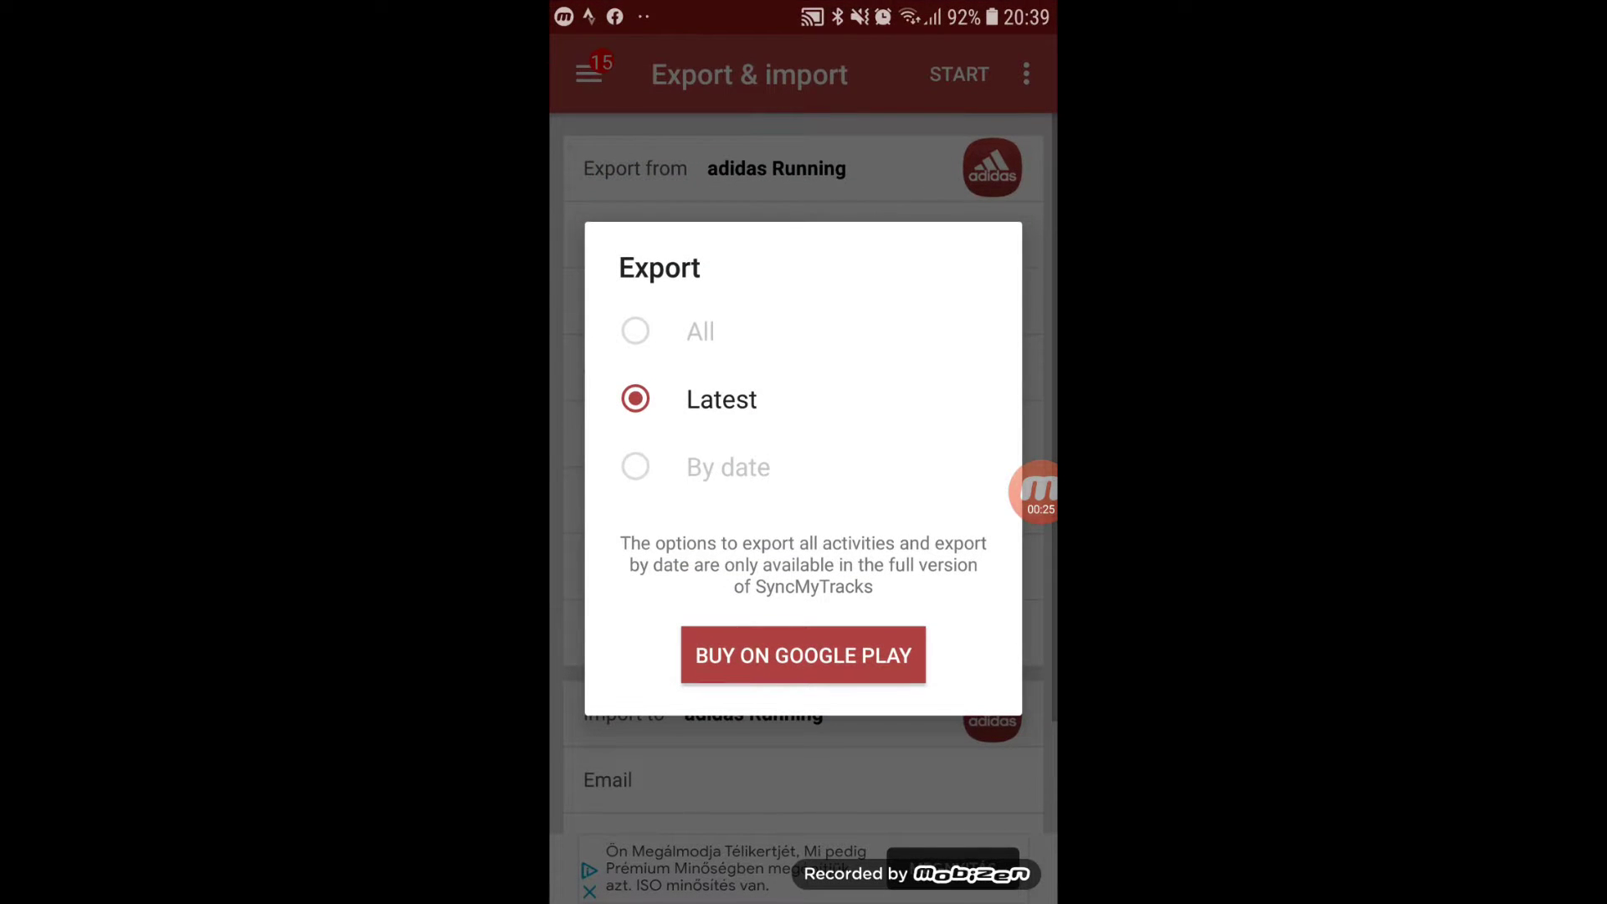
# Keep Latest as the export choice, then open and close the navigation drawer.
pyautogui.click(723, 399)
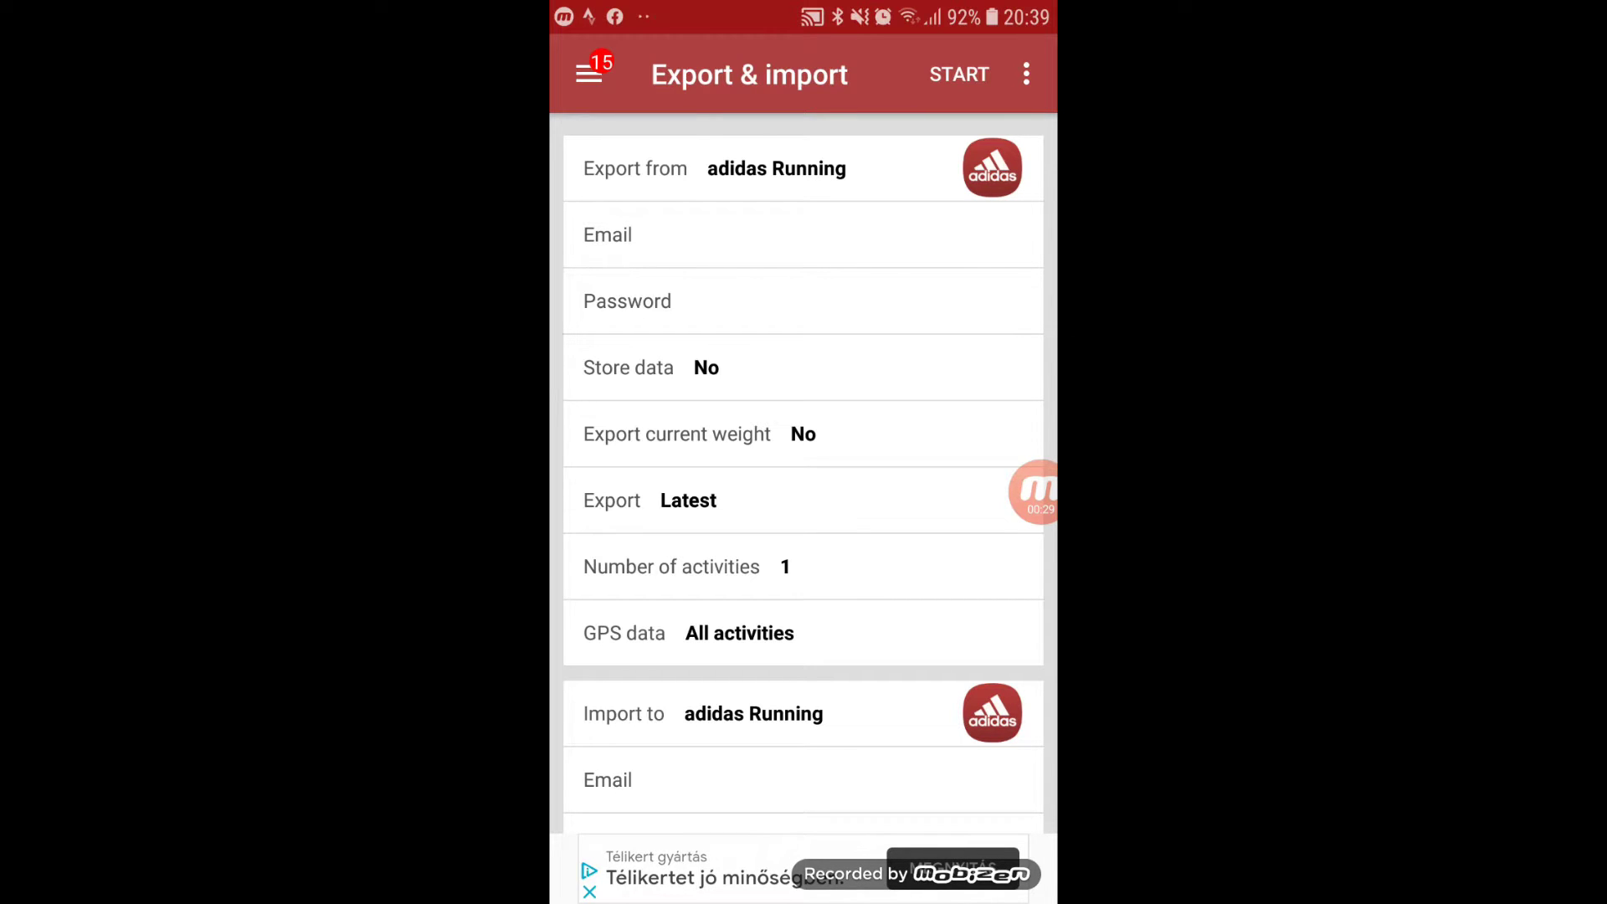
pyautogui.scroll(-2, 803, 477)
pyautogui.scroll(2, 804, 477)
pyautogui.click(587, 75)
pyautogui.click(719, 346)
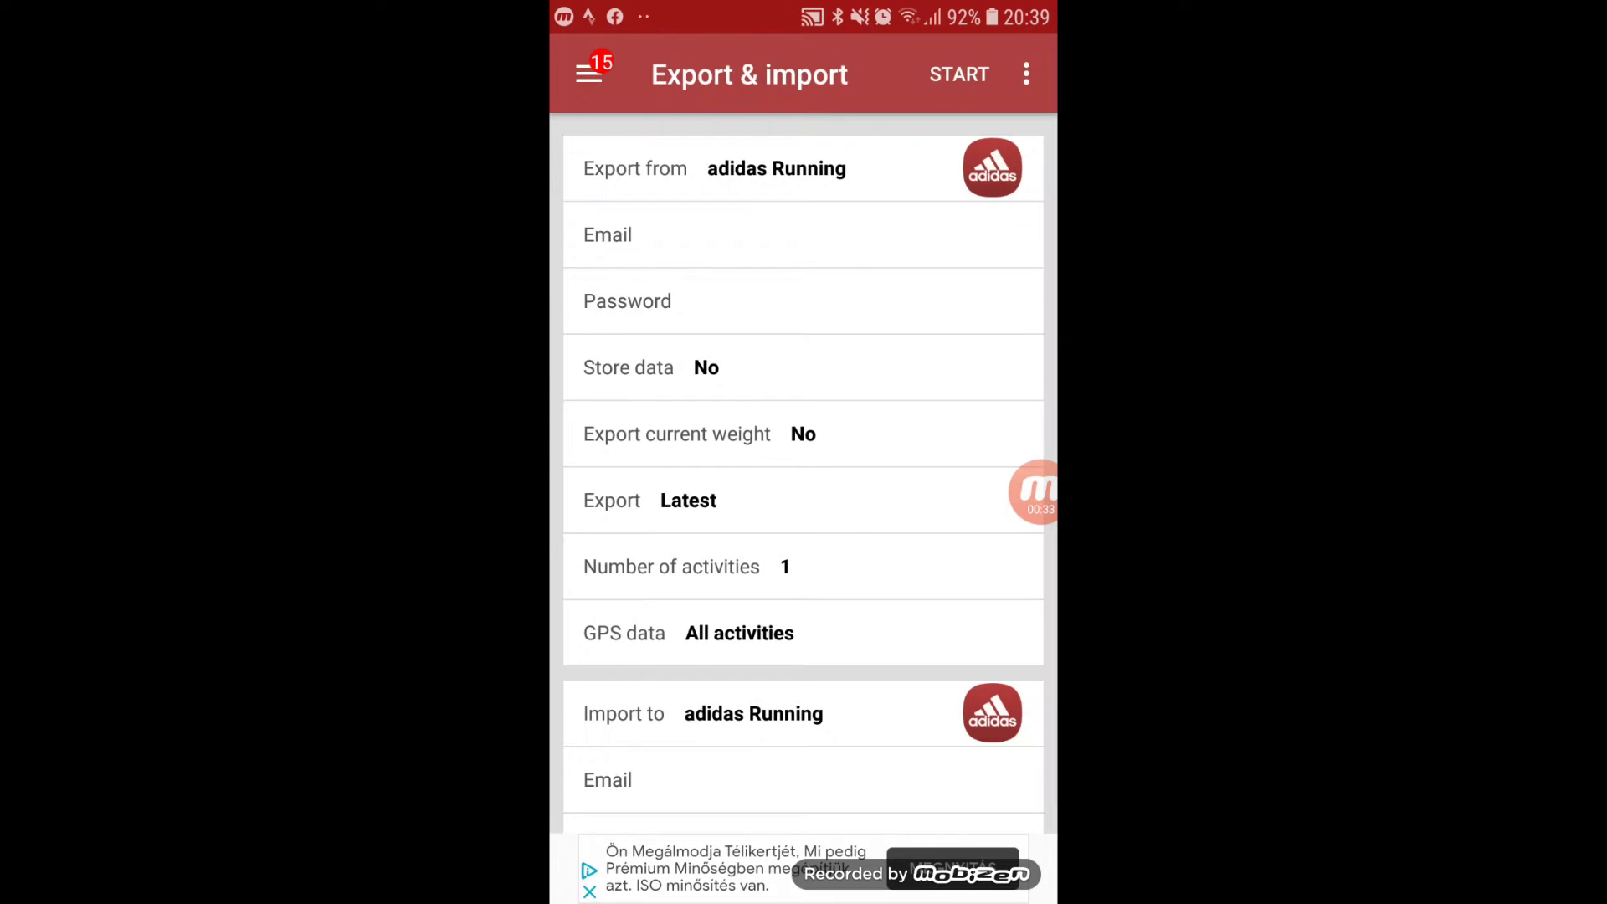
pyautogui.scroll(-2, 804, 502)
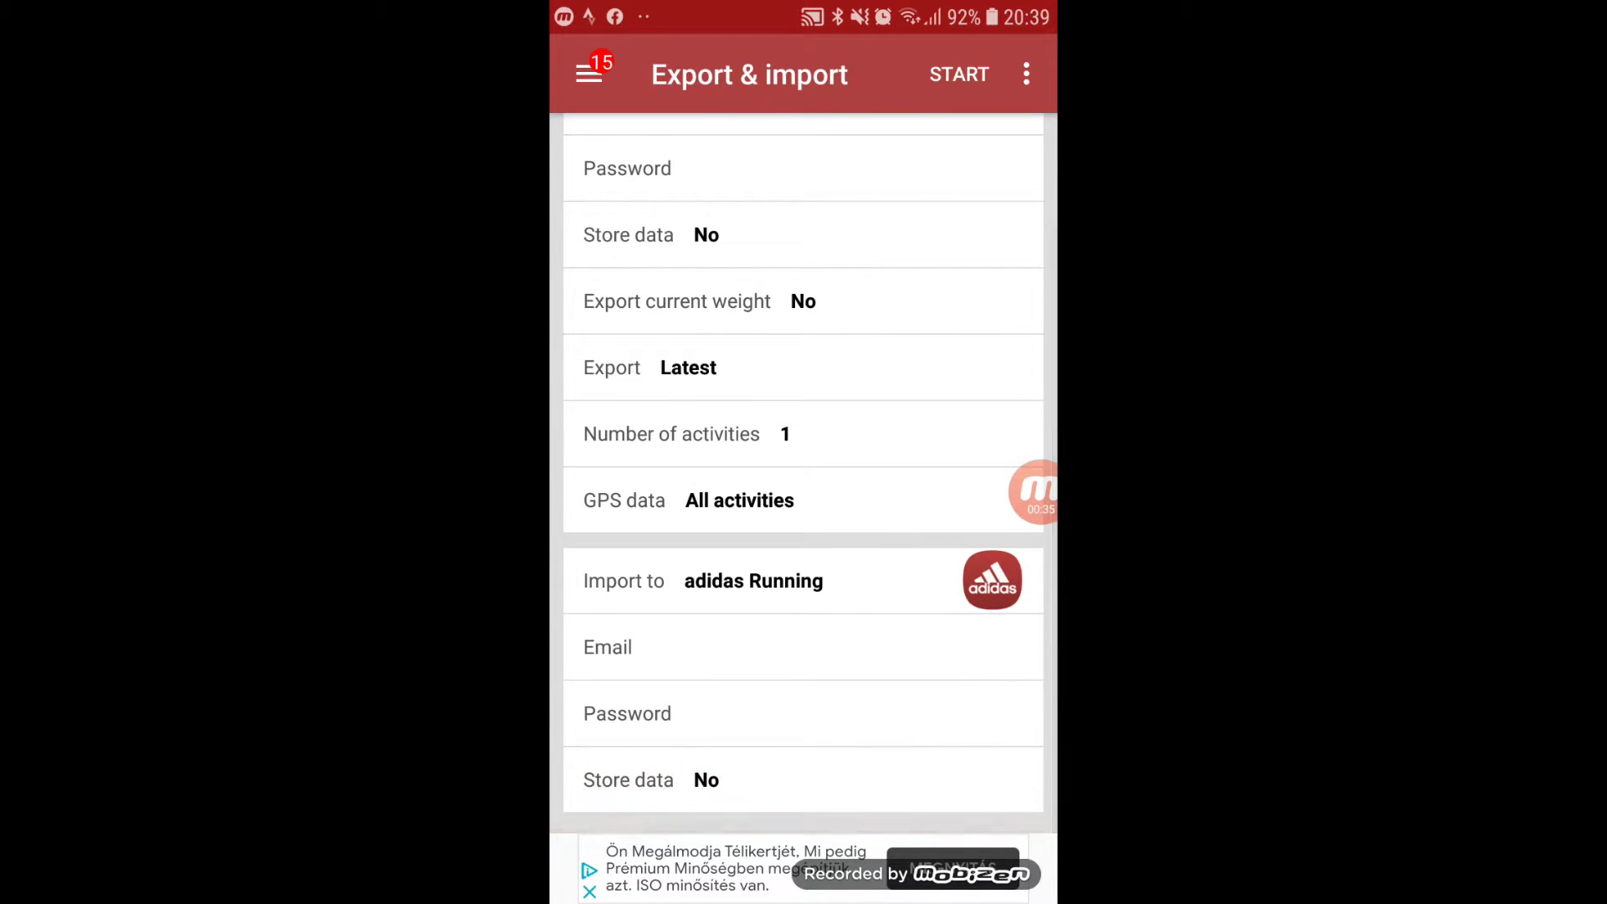
pyautogui.scroll(1, 804, 502)
pyautogui.scroll(1, 803, 478)
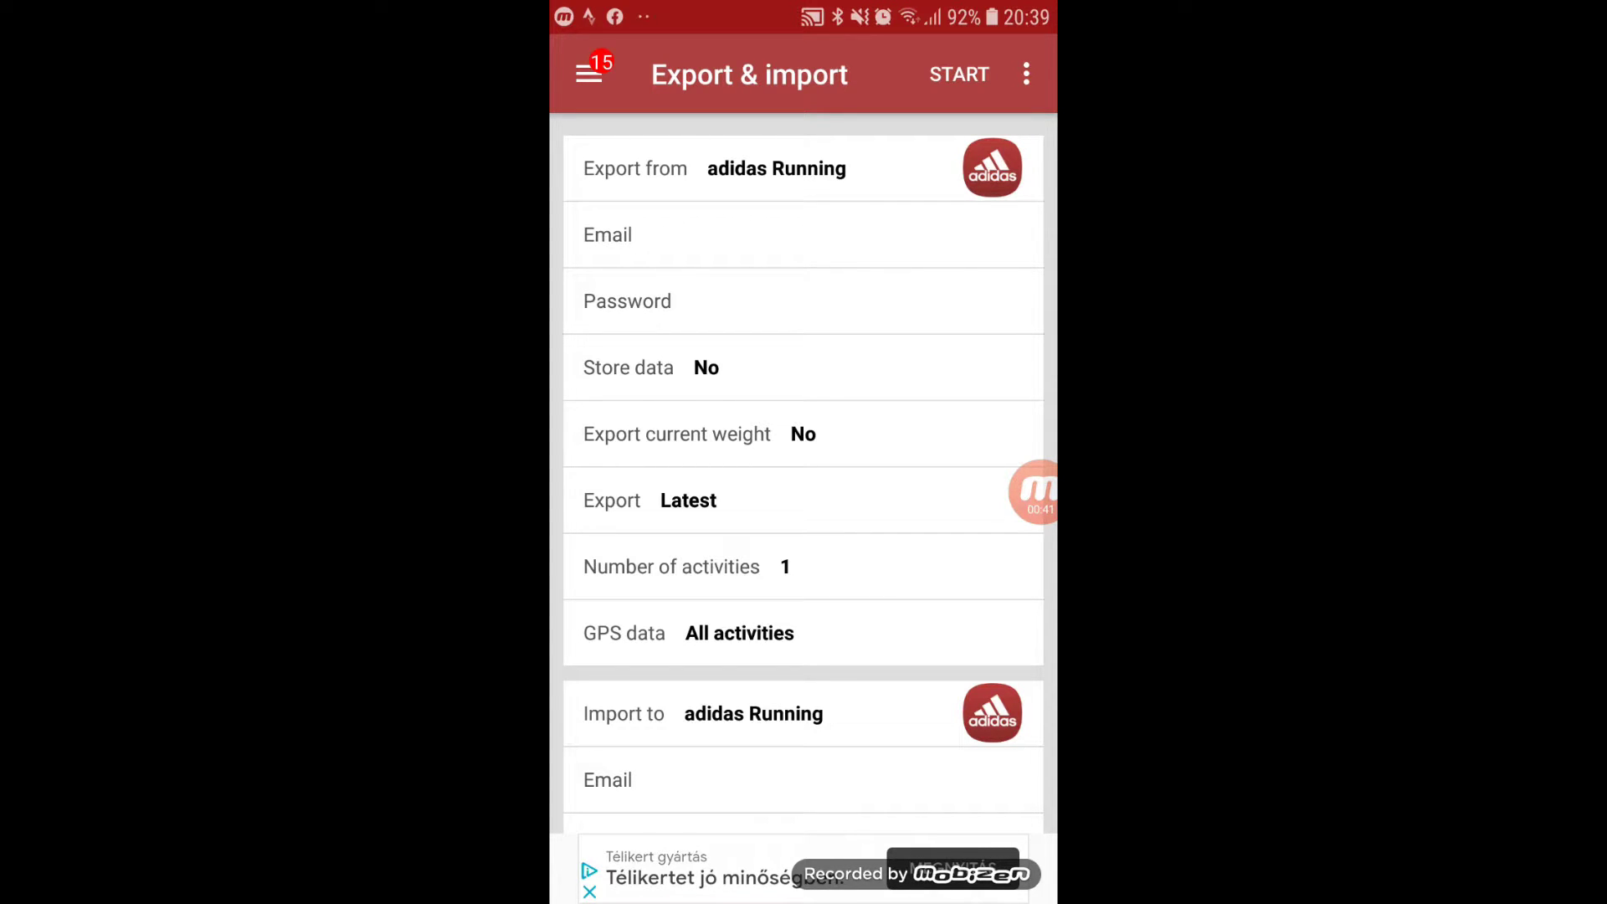
pyautogui.click(775, 168)
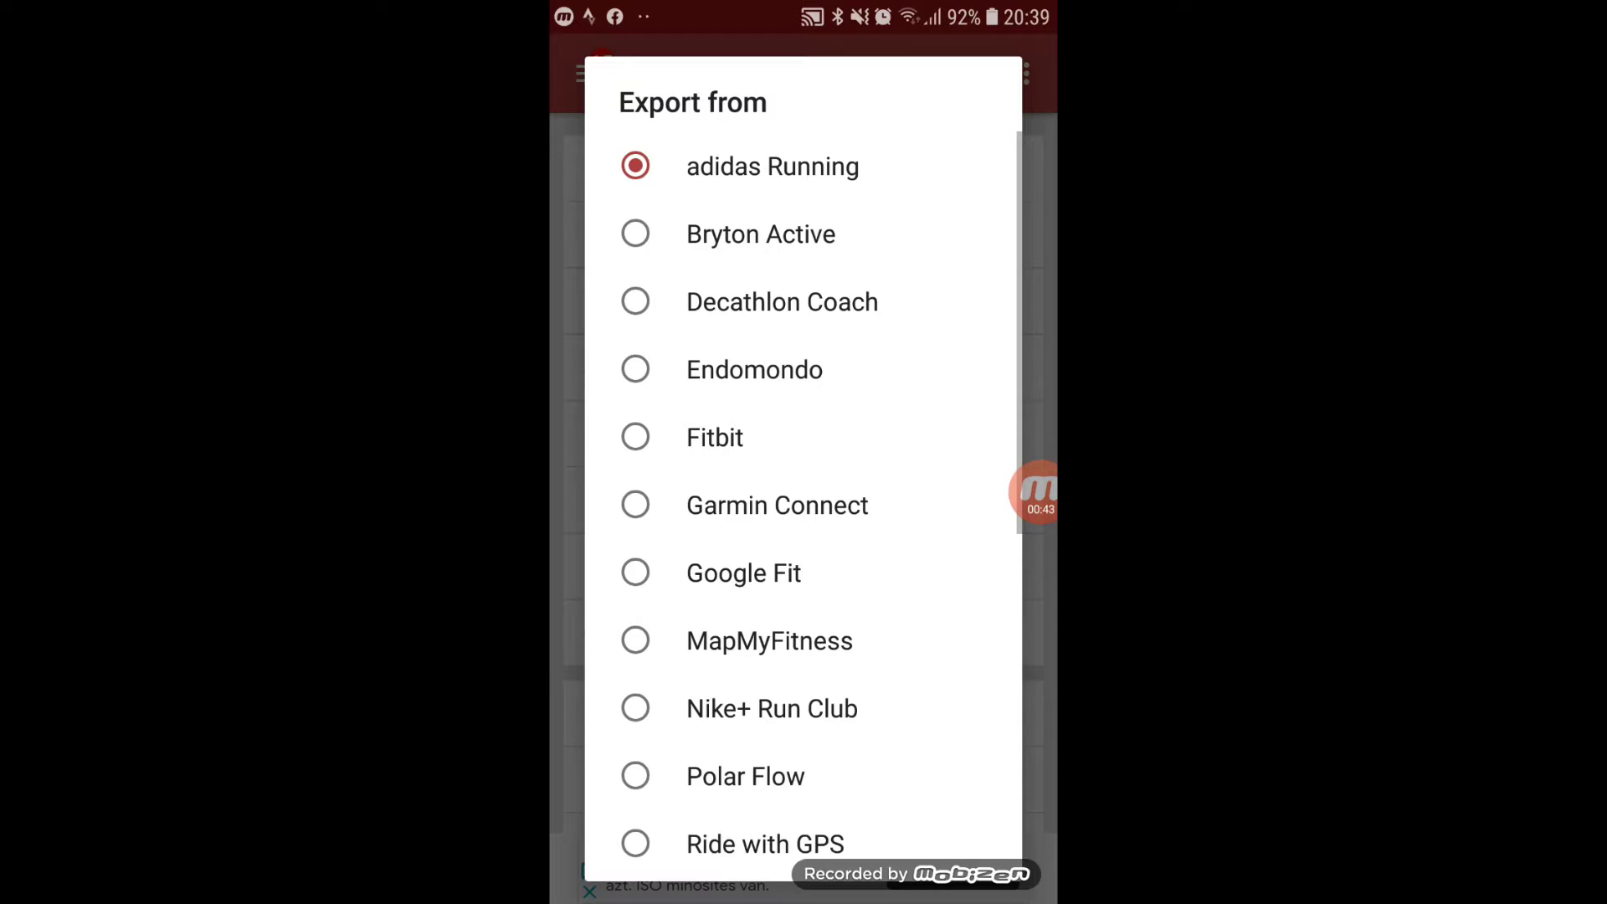
pyautogui.scroll(-5, 804, 502)
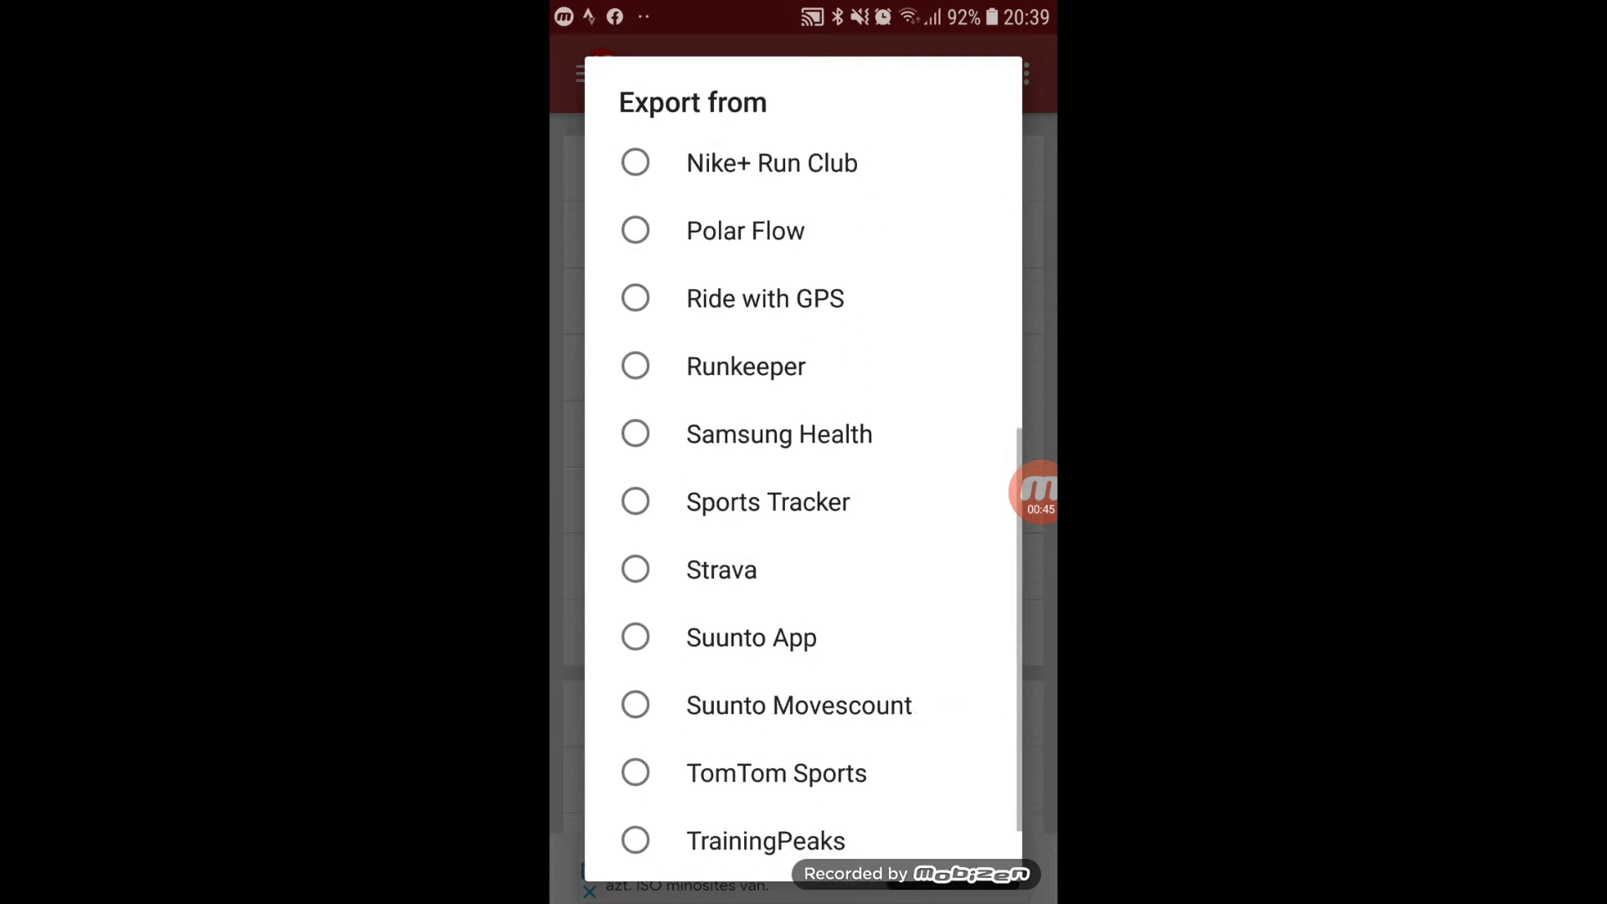
pyautogui.scroll(-2, 803, 502)
pyautogui.scroll(2, 805, 502)
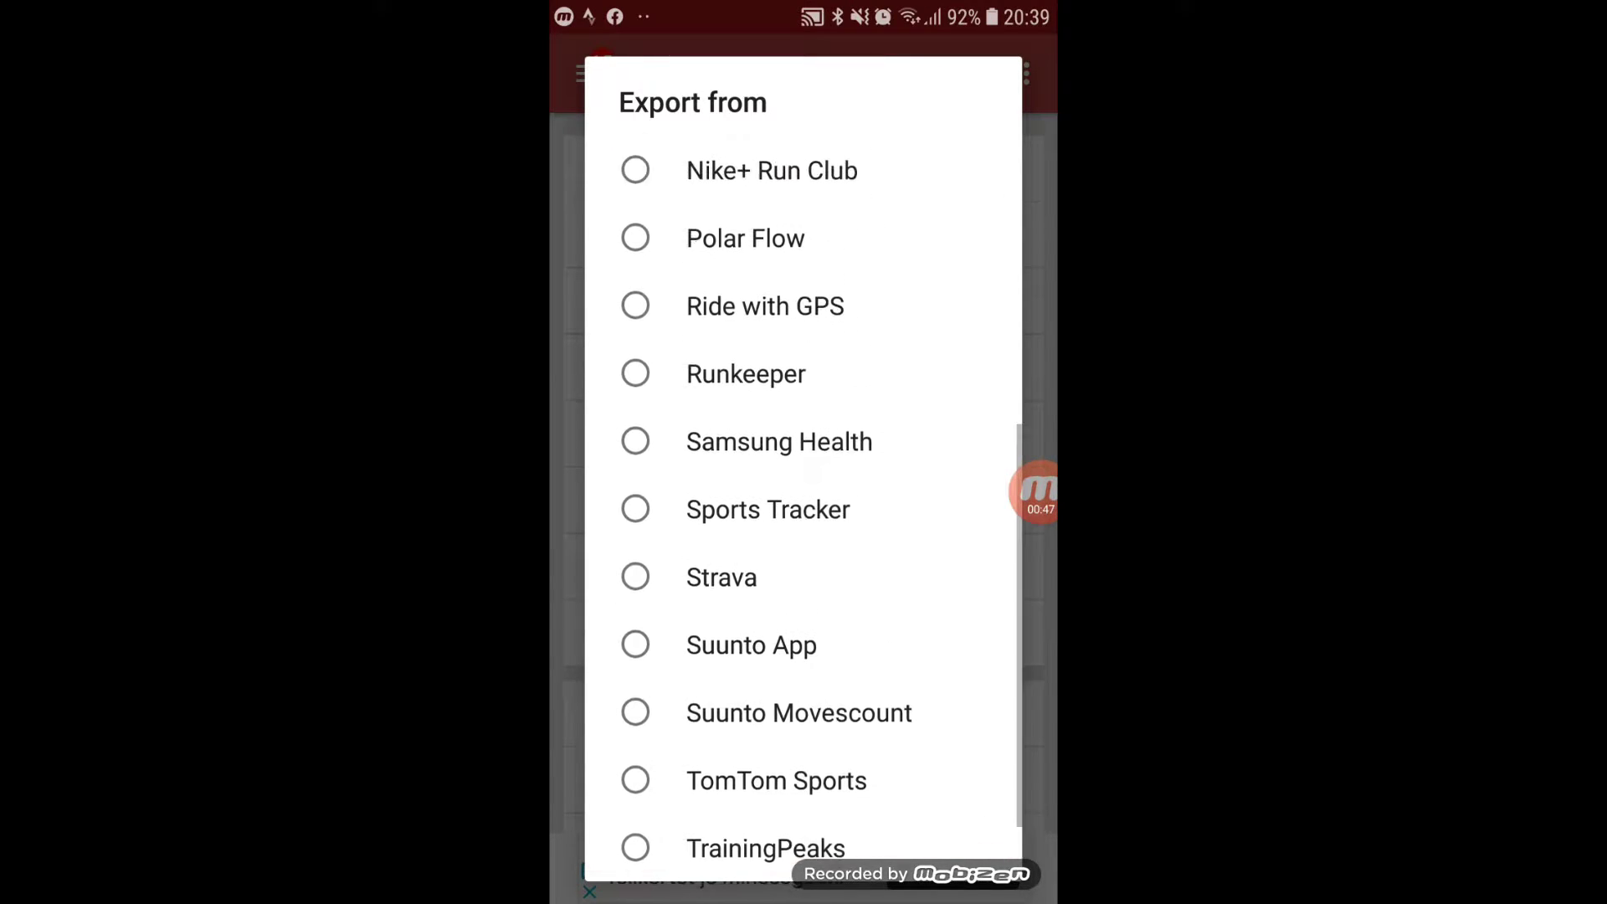
pyautogui.scroll(3, 804, 502)
pyautogui.scroll(2, 803, 502)
pyautogui.scroll(2, 803, 502)
pyautogui.scroll(1, 803, 503)
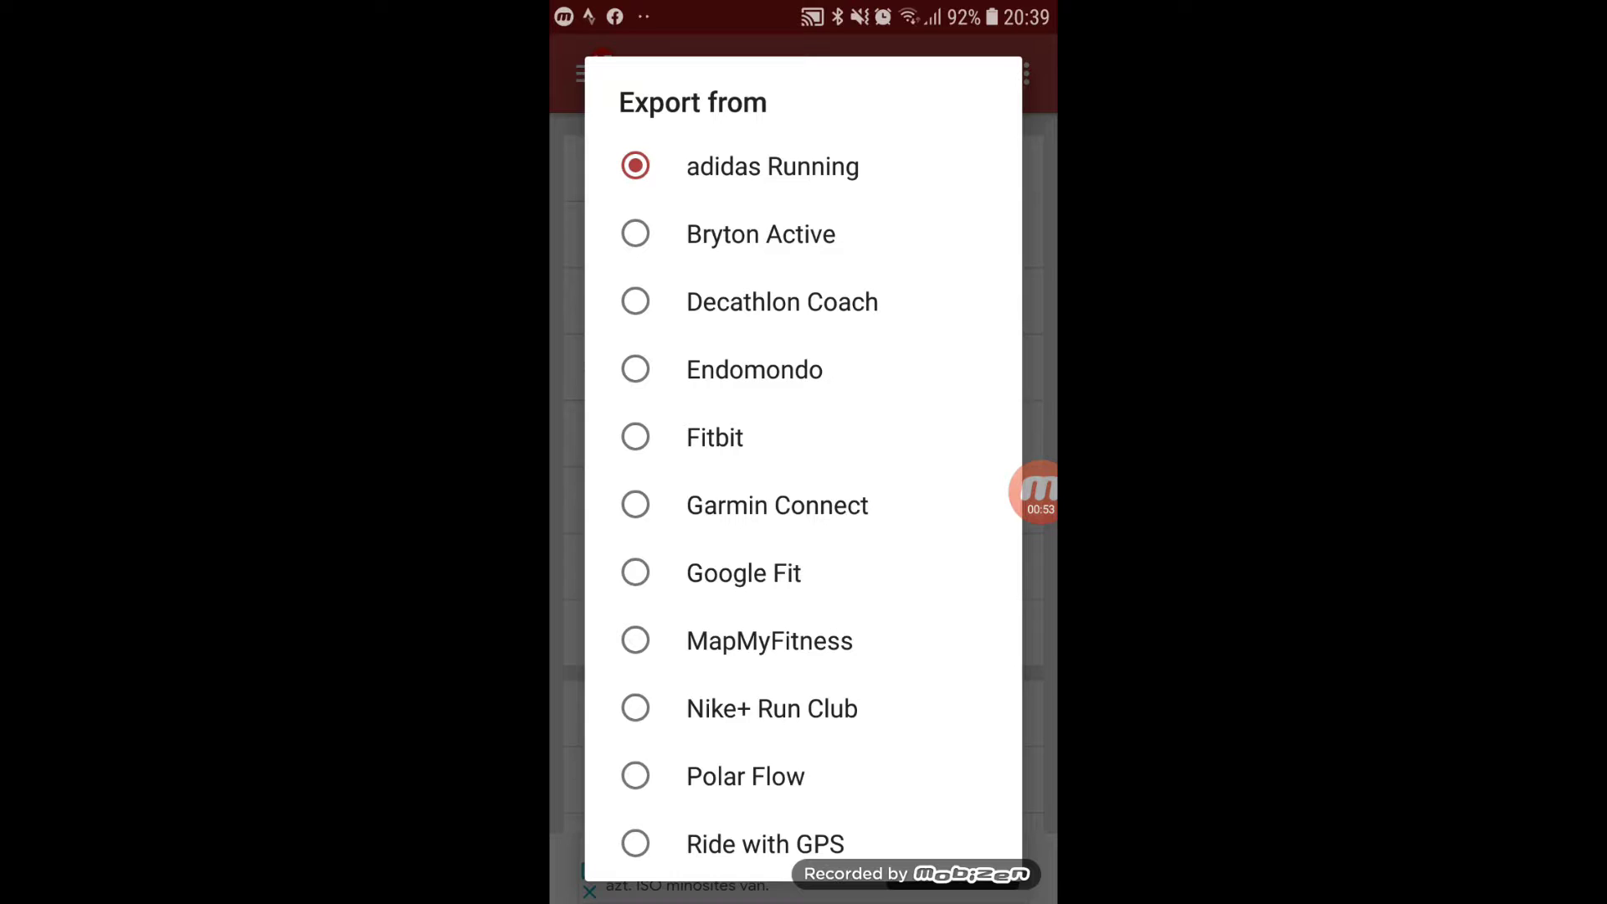
pyautogui.scroll(-1, 803, 502)
pyautogui.scroll(-1, 804, 502)
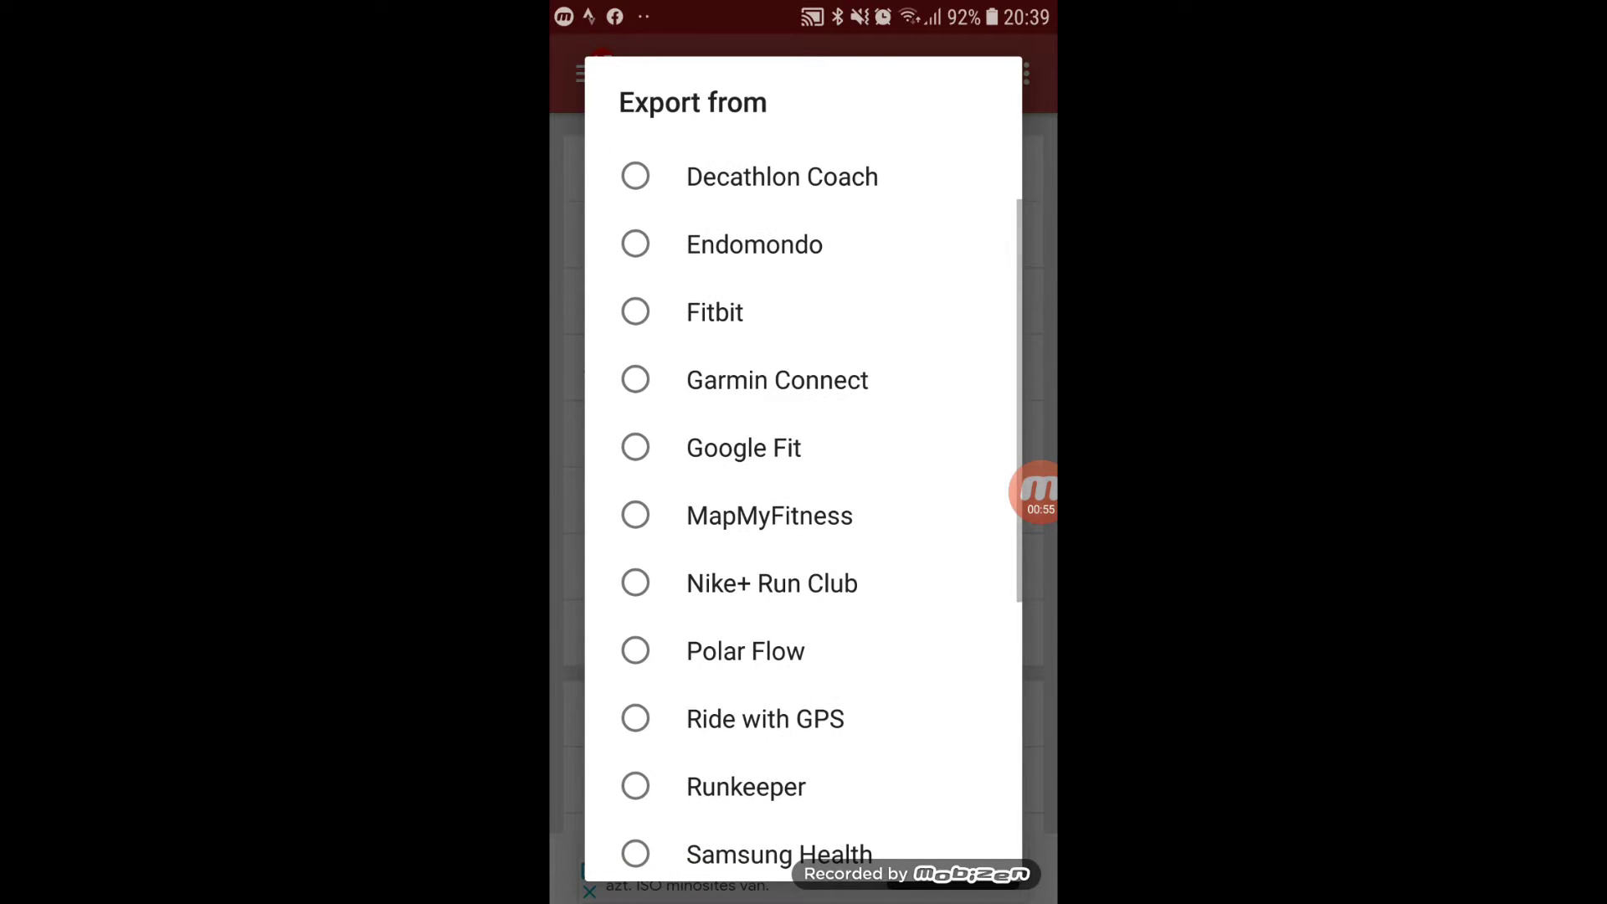
pyautogui.scroll(-1, 803, 502)
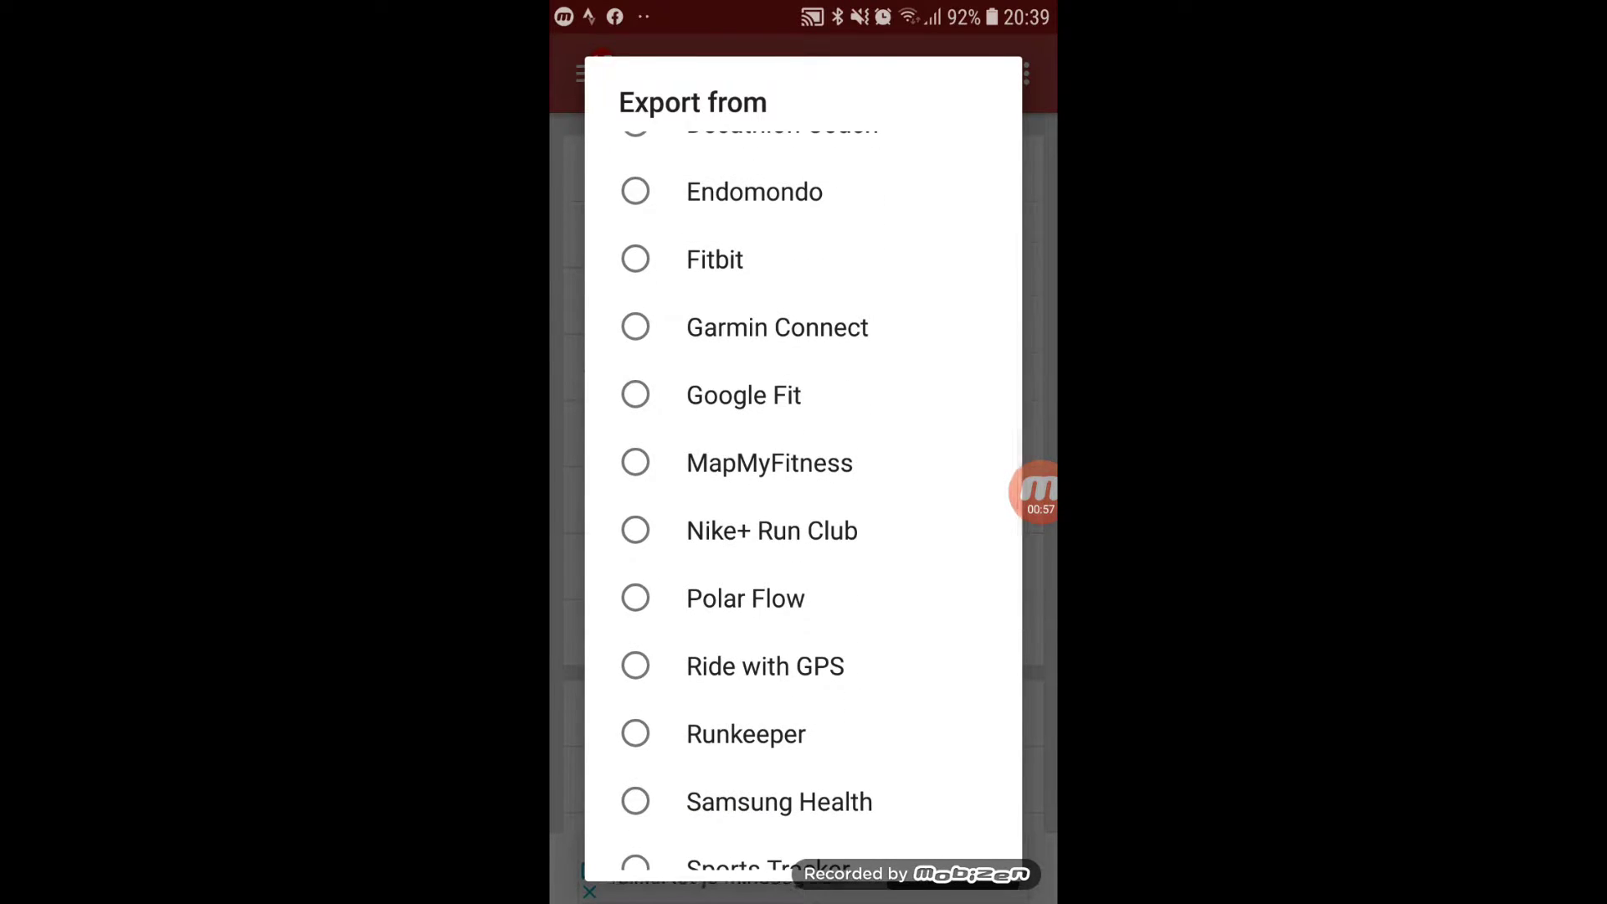
pyautogui.scroll(-3, 803, 503)
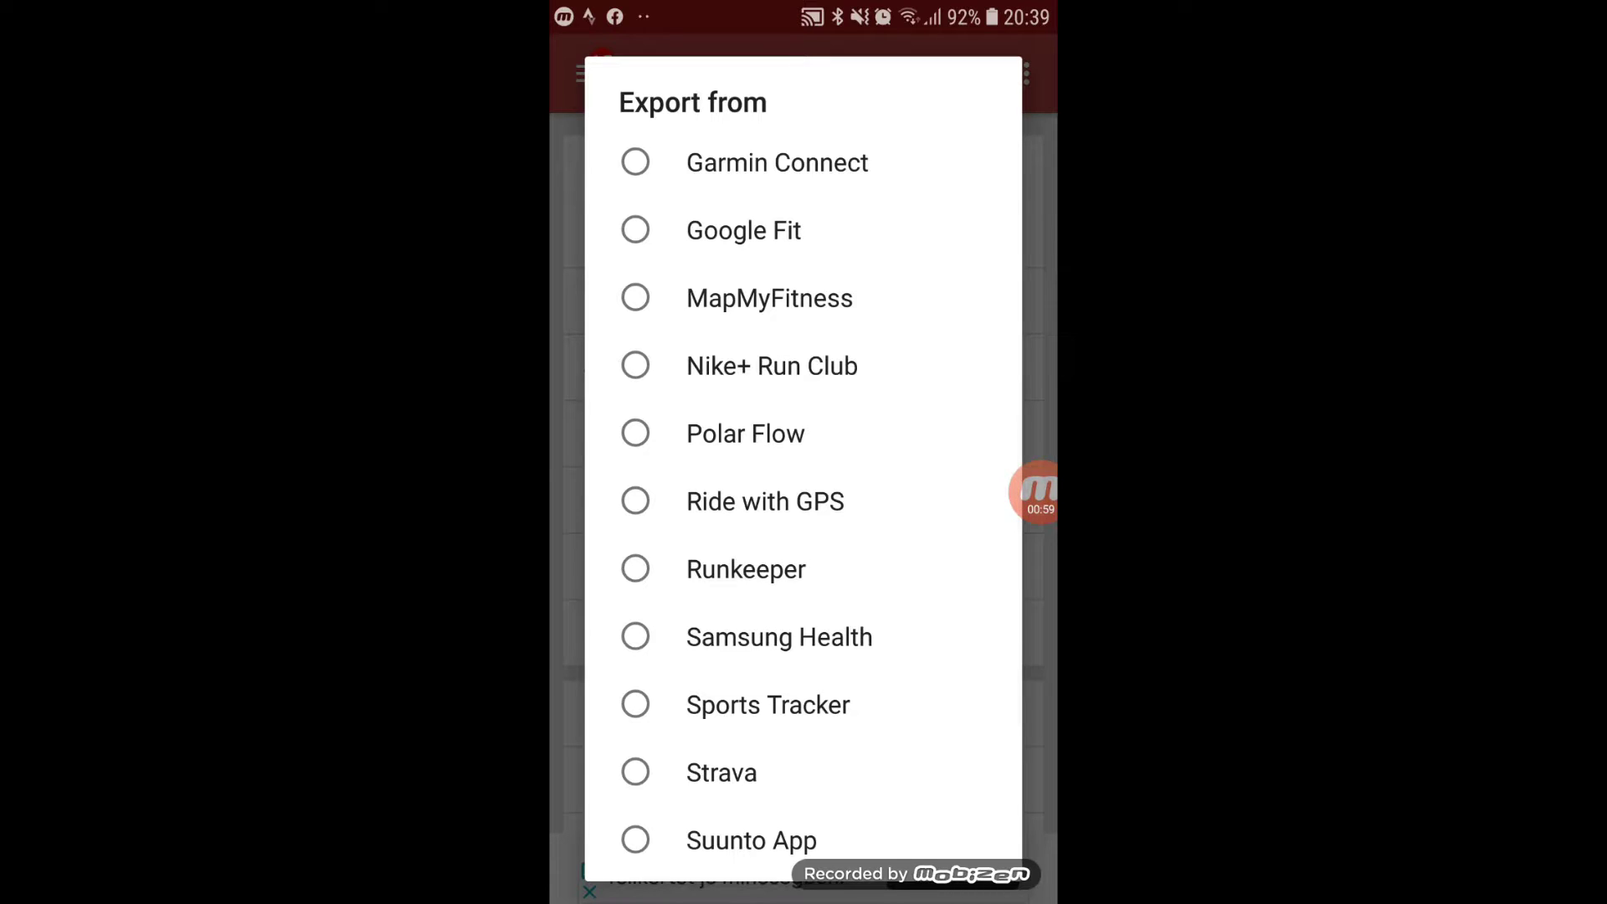
pyautogui.scroll(-3, 803, 502)
pyautogui.scroll(-1, 805, 502)
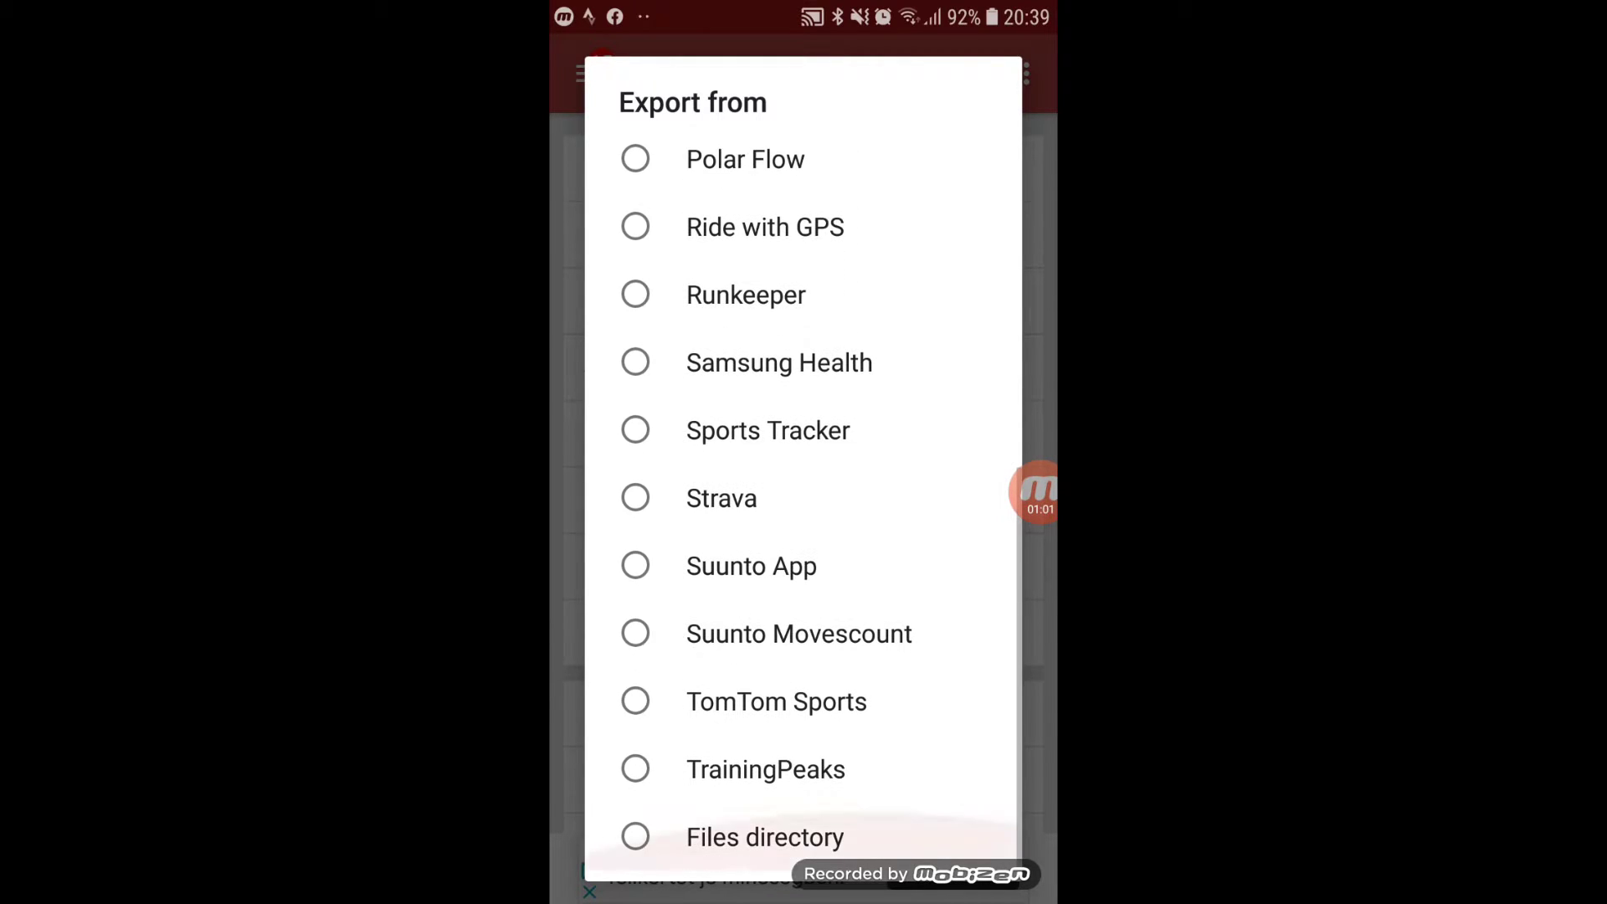
pyautogui.scroll(2, 803, 503)
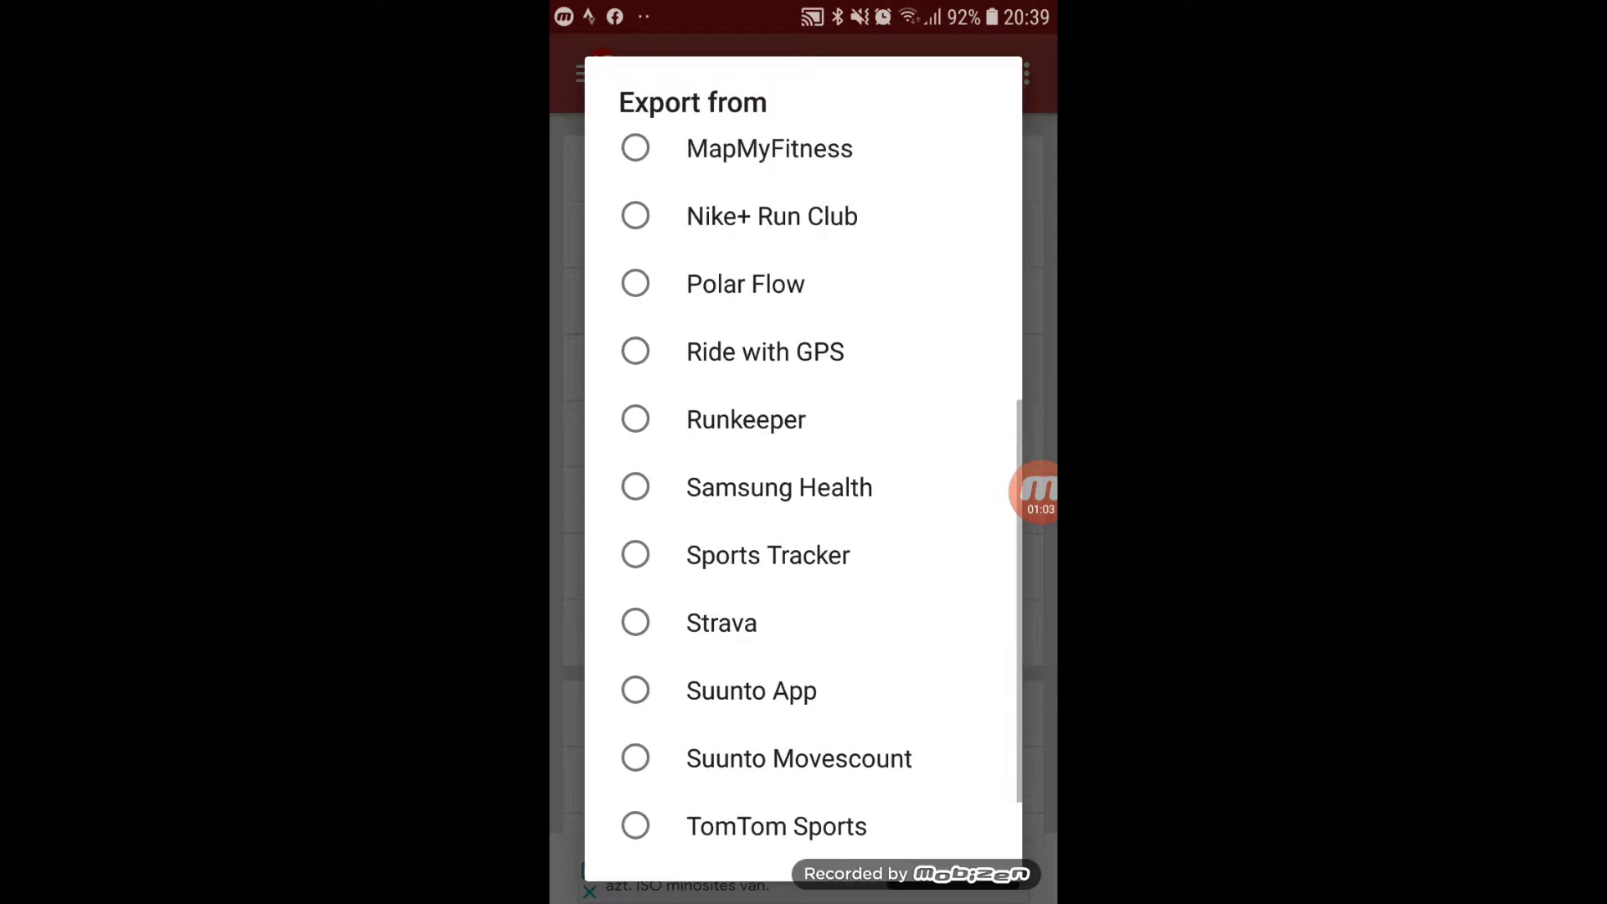
pyautogui.scroll(2, 803, 502)
pyautogui.scroll(1, 803, 503)
pyautogui.scroll(2, 804, 502)
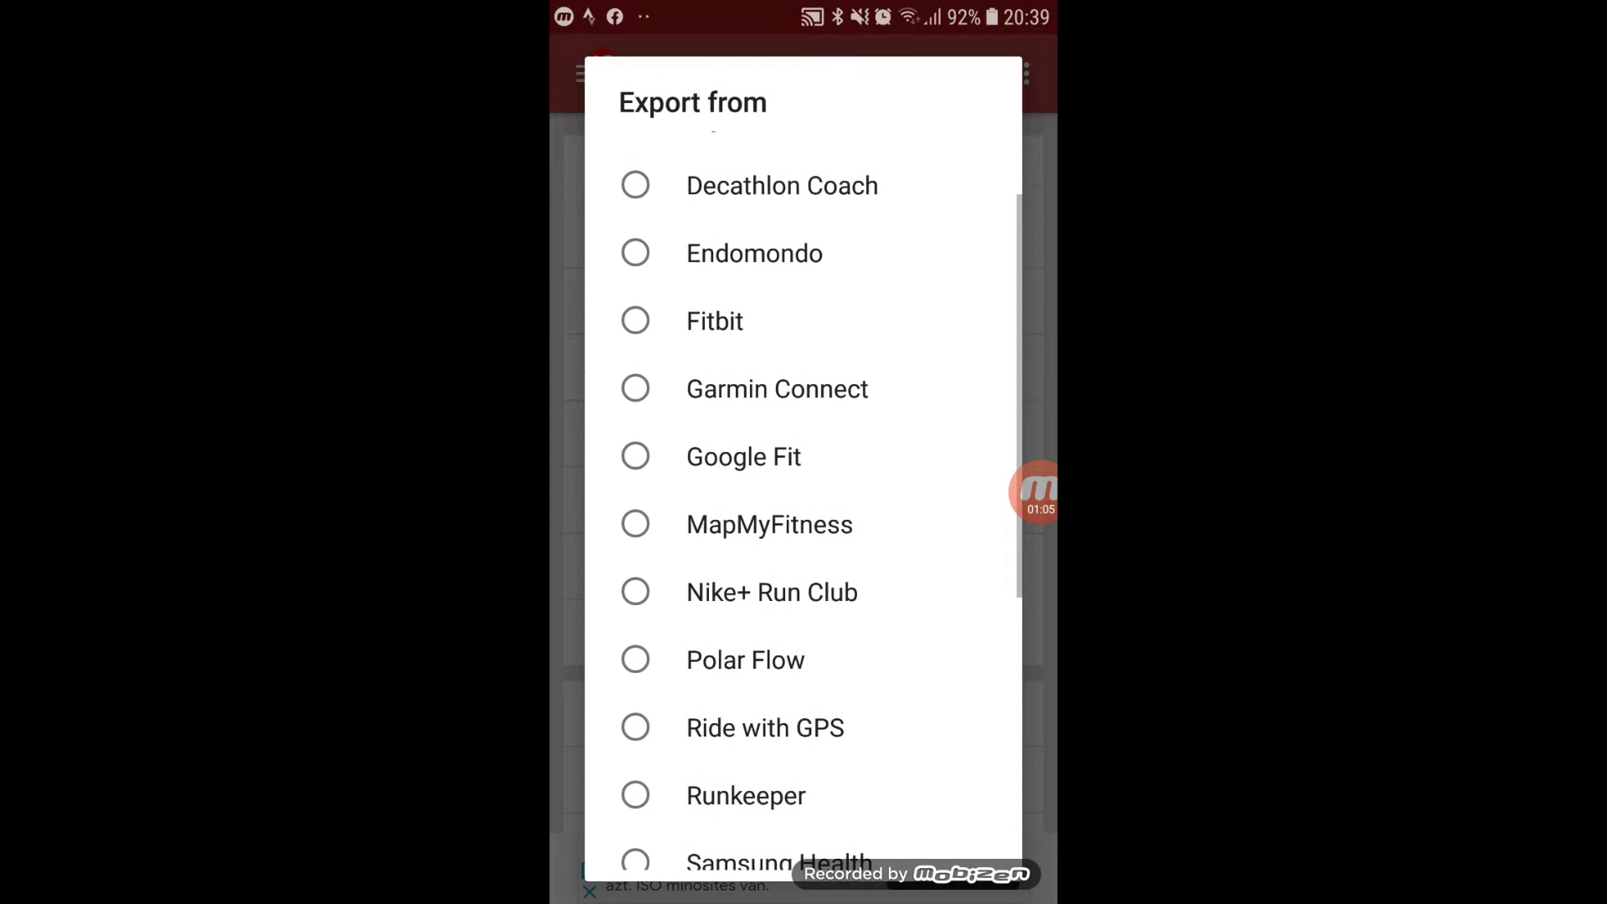
pyautogui.scroll(2, 805, 502)
pyautogui.click(772, 167)
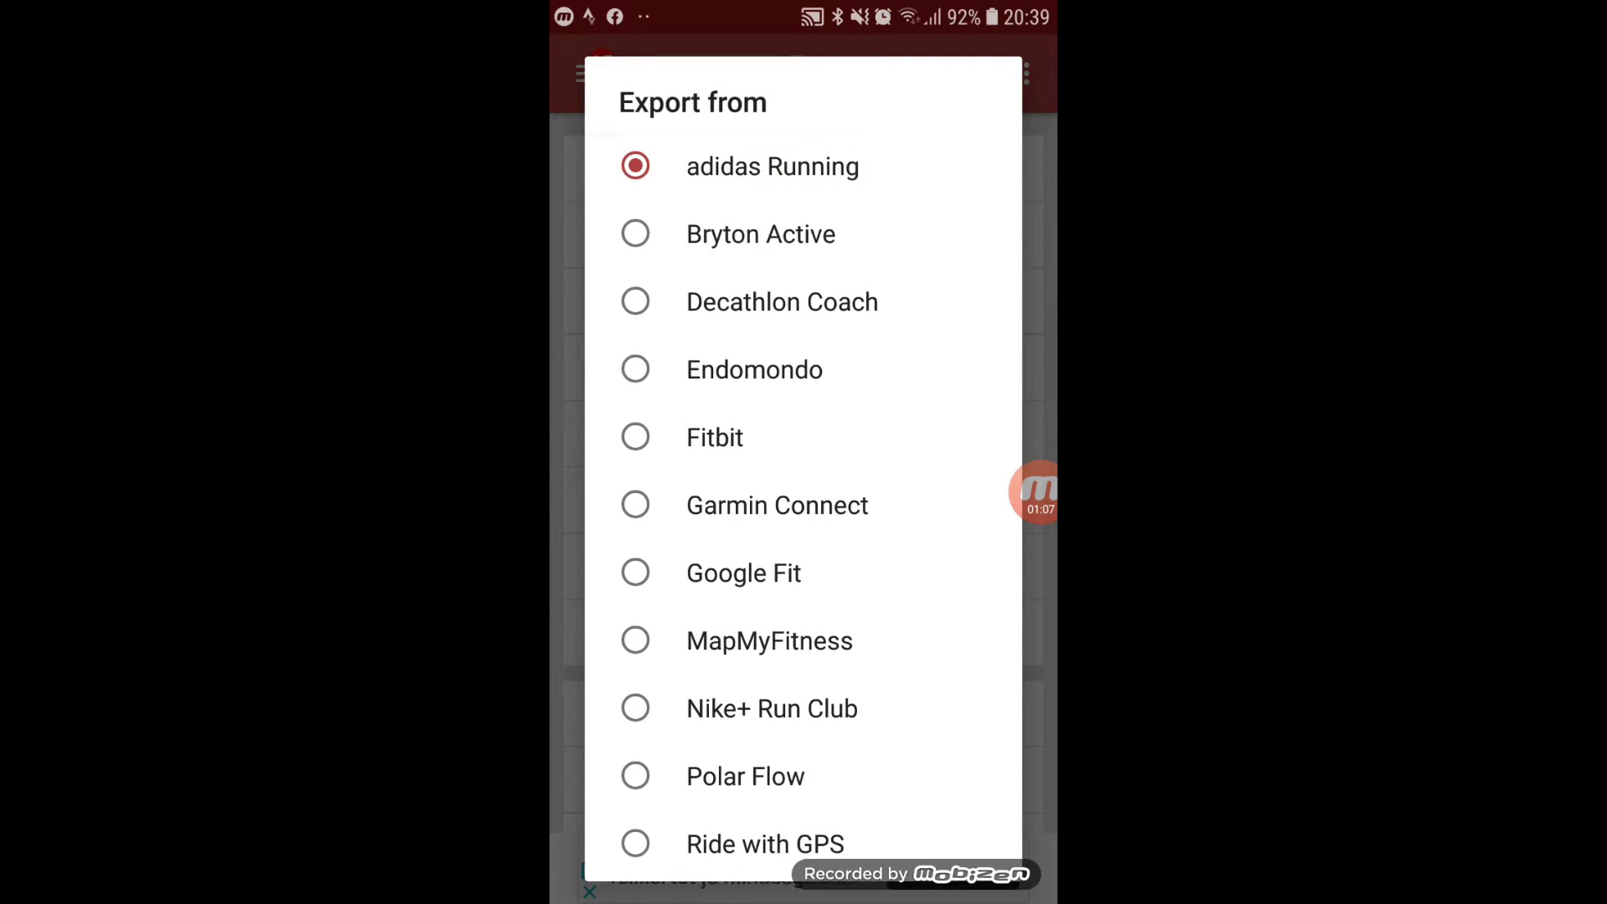
pyautogui.scroll(-1, 805, 503)
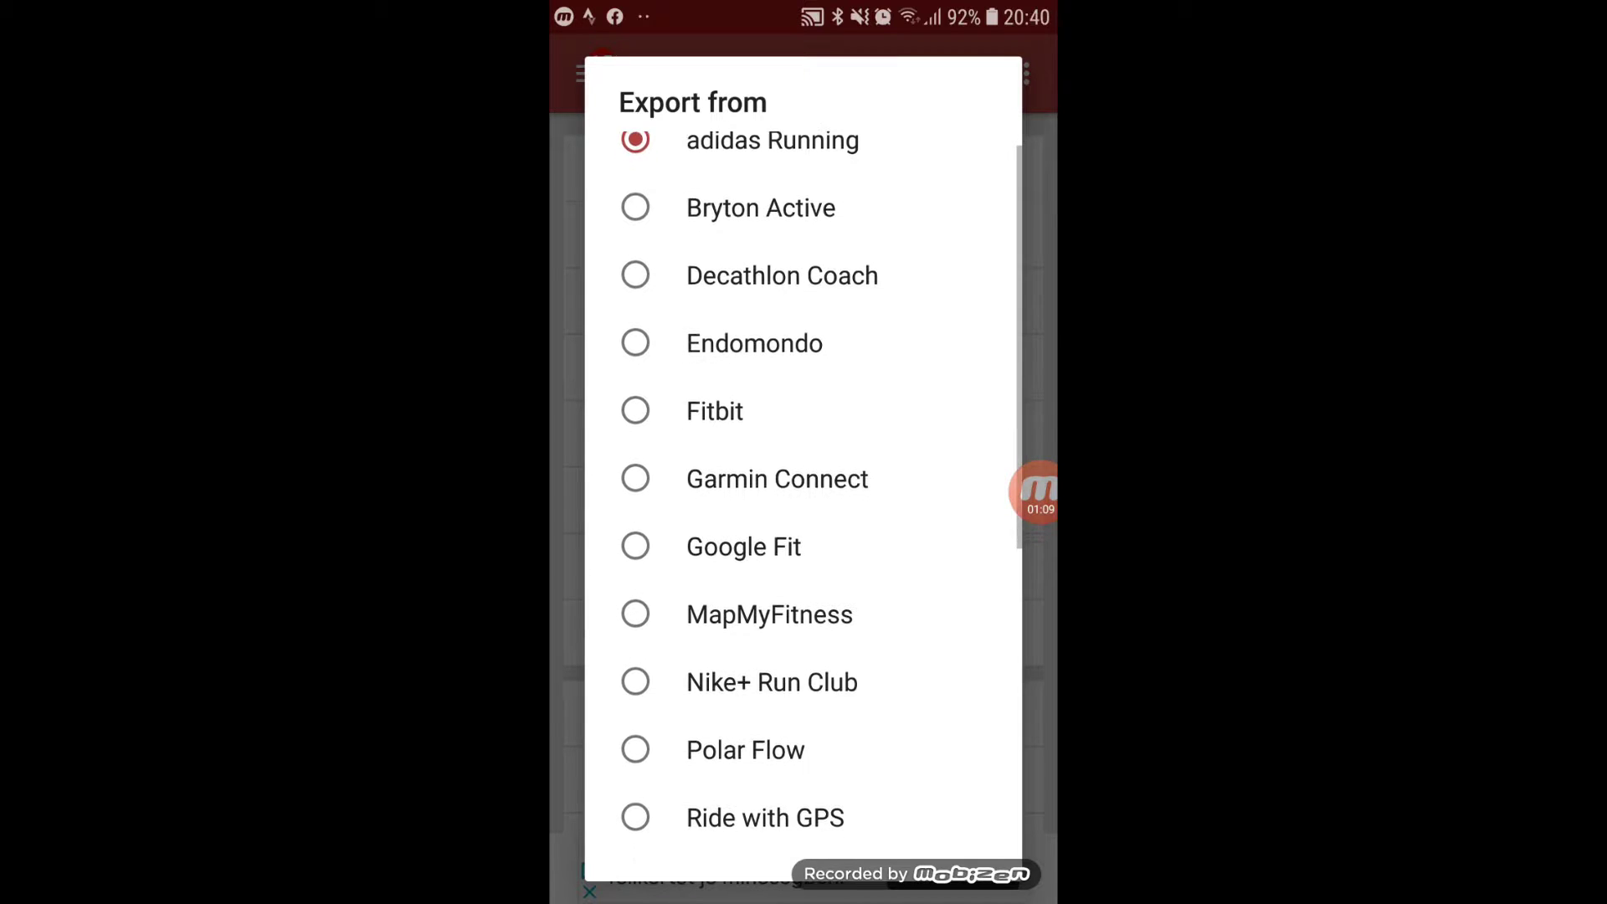
pyautogui.scroll(-2, 803, 502)
pyautogui.scroll(-2, 804, 502)
pyautogui.scroll(-1, 803, 502)
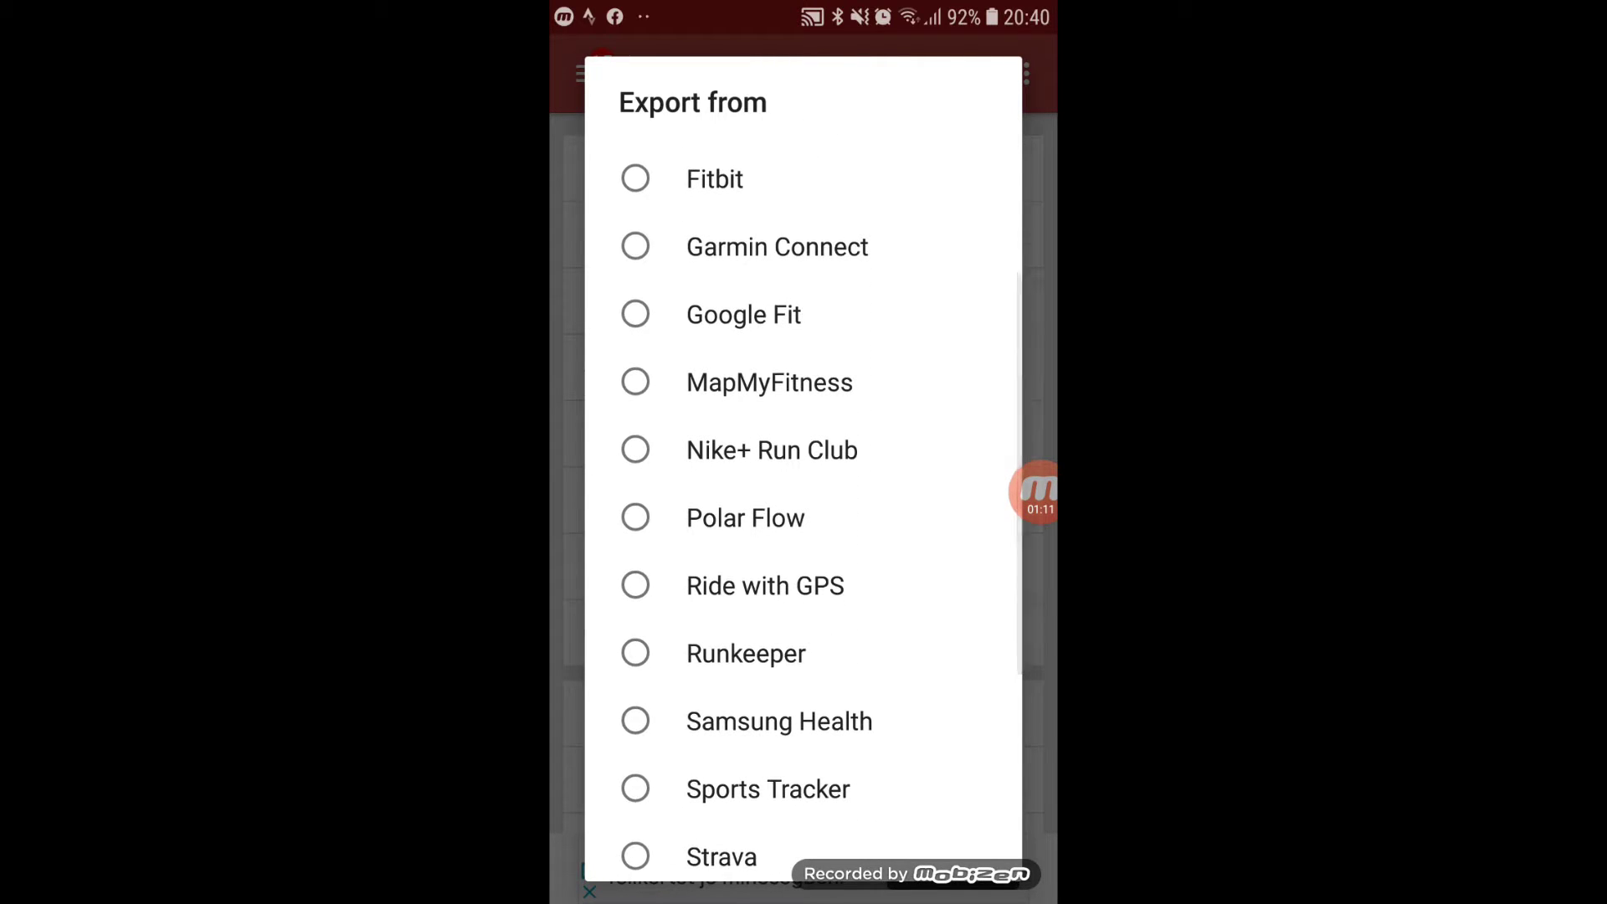
pyautogui.scroll(-2, 804, 503)
pyautogui.scroll(-2, 804, 502)
pyautogui.scroll(-1, 804, 502)
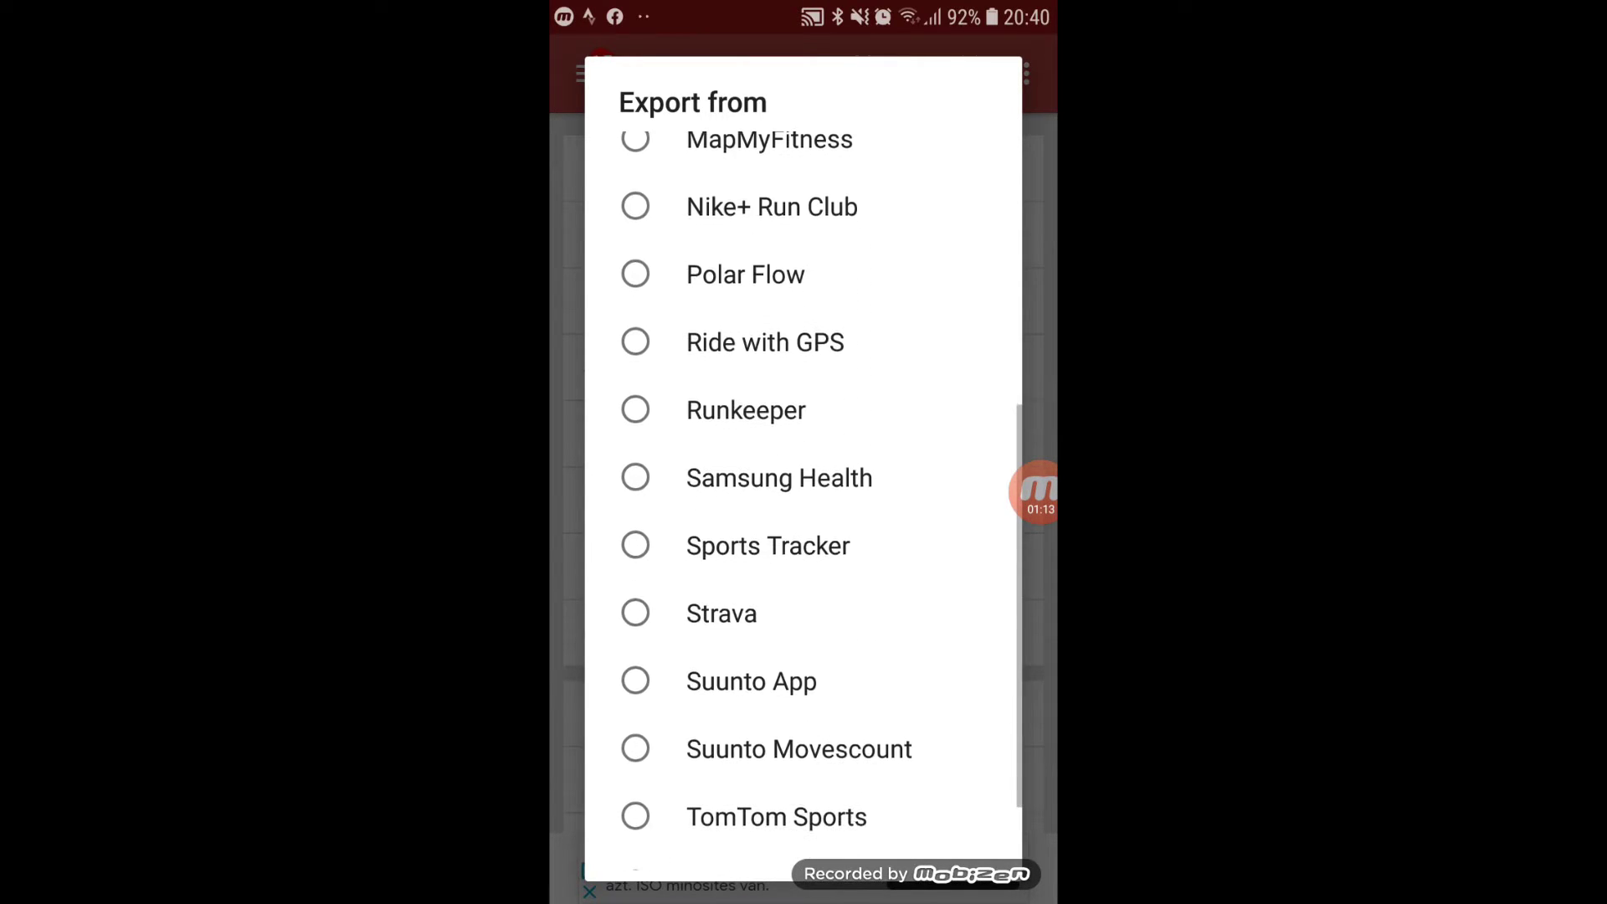
pyautogui.scroll(2, 803, 502)
pyautogui.scroll(1, 804, 502)
pyautogui.scroll(2, 804, 502)
pyautogui.scroll(1, 803, 502)
pyautogui.scroll(-2, 803, 502)
pyautogui.scroll(-1, 803, 502)
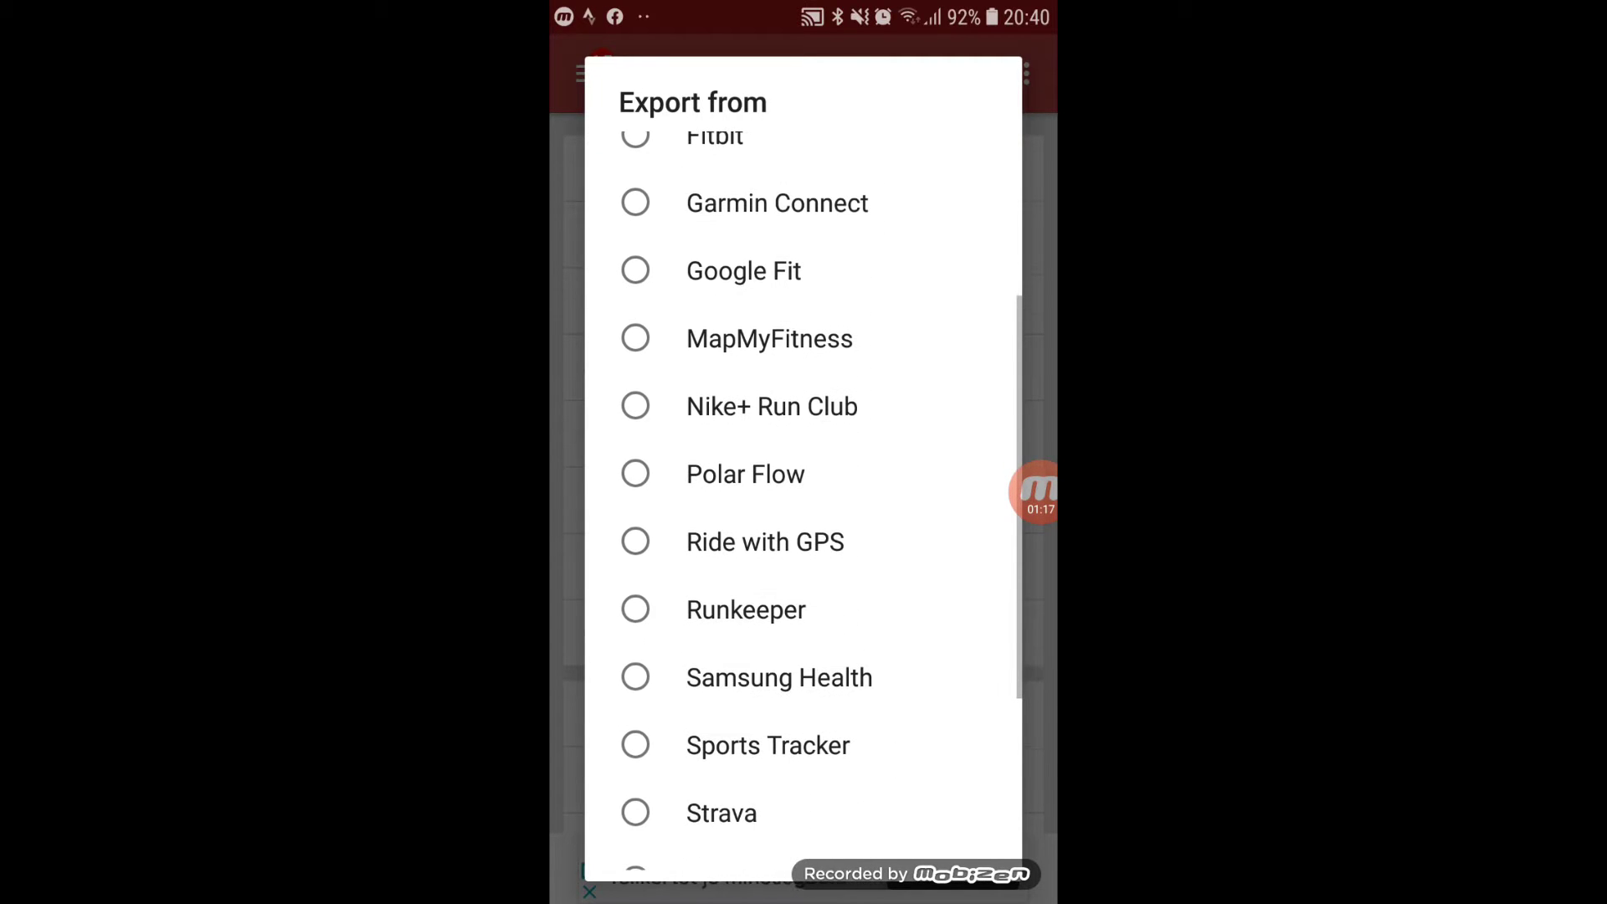
pyautogui.scroll(-1, 804, 502)
pyautogui.scroll(-3, 804, 502)
pyautogui.scroll(-1, 804, 502)
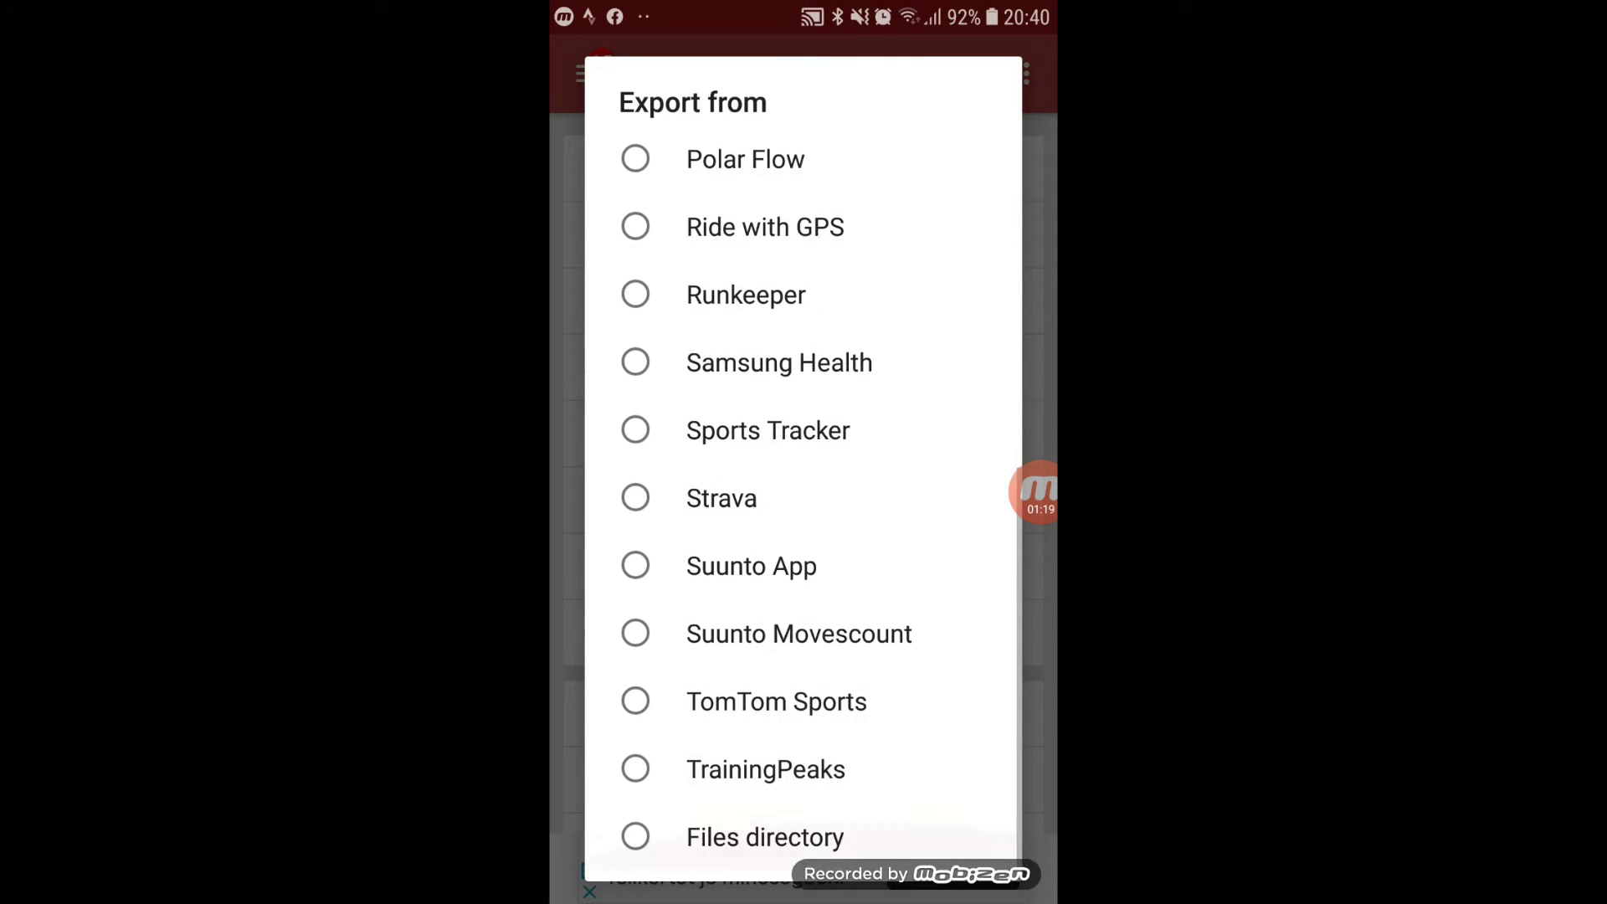
pyautogui.scroll(1, 804, 502)
pyautogui.scroll(1, 803, 503)
pyautogui.scroll(1, 803, 503)
pyautogui.scroll(1, 803, 502)
pyautogui.scroll(-1, 804, 502)
pyautogui.scroll(1, 803, 502)
pyautogui.scroll(2, 804, 503)
pyautogui.press('Escape')
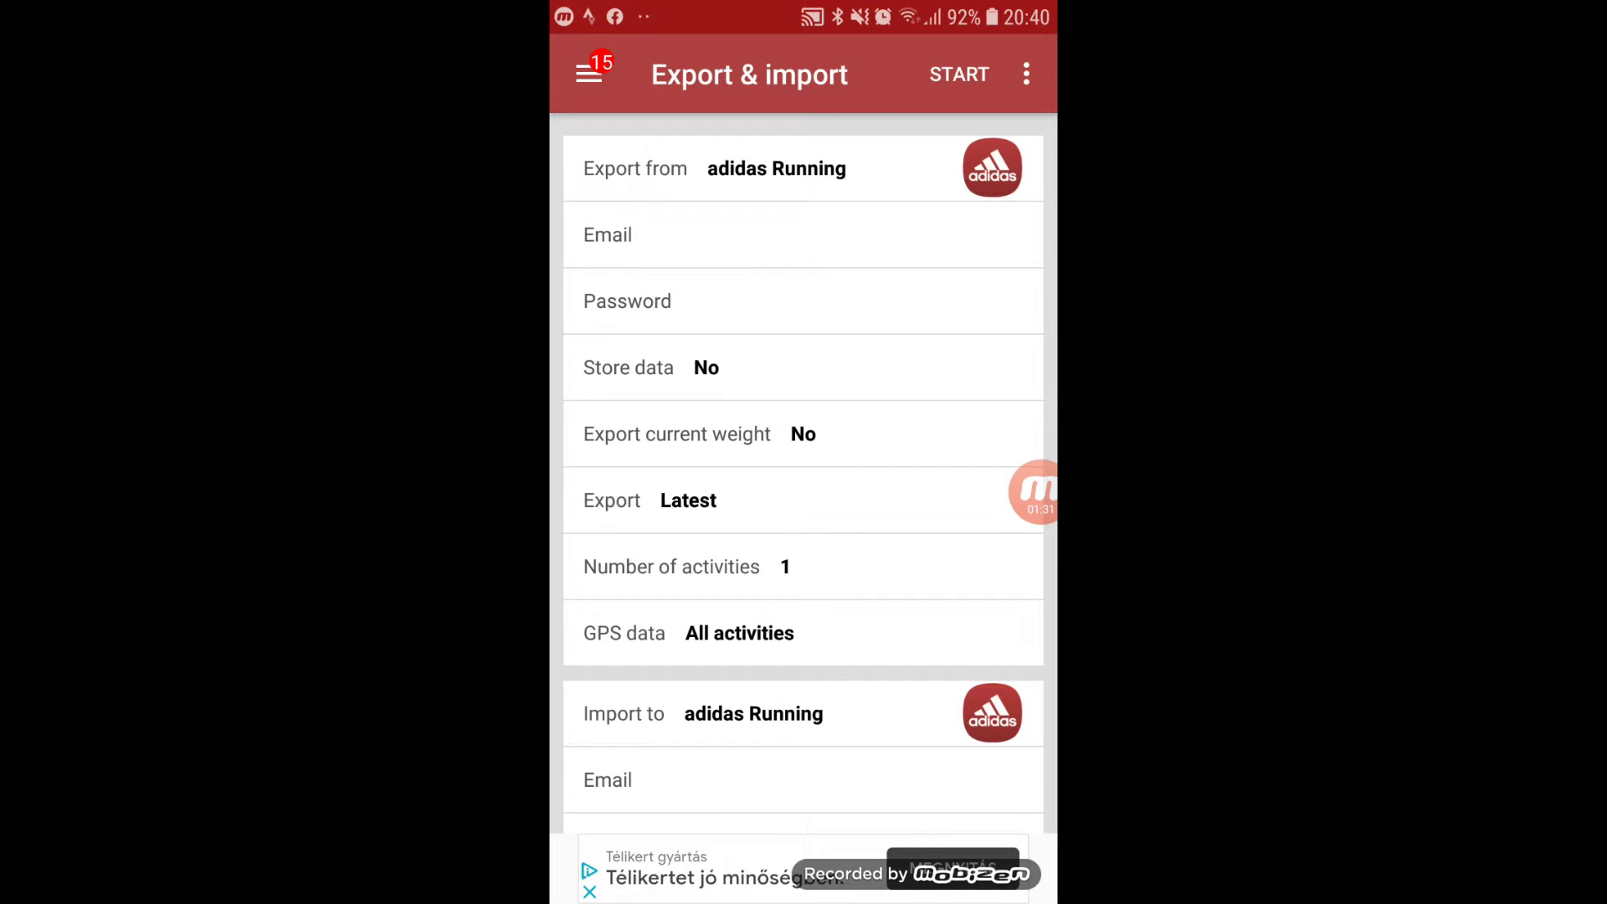
pyautogui.scroll(-1, 803, 477)
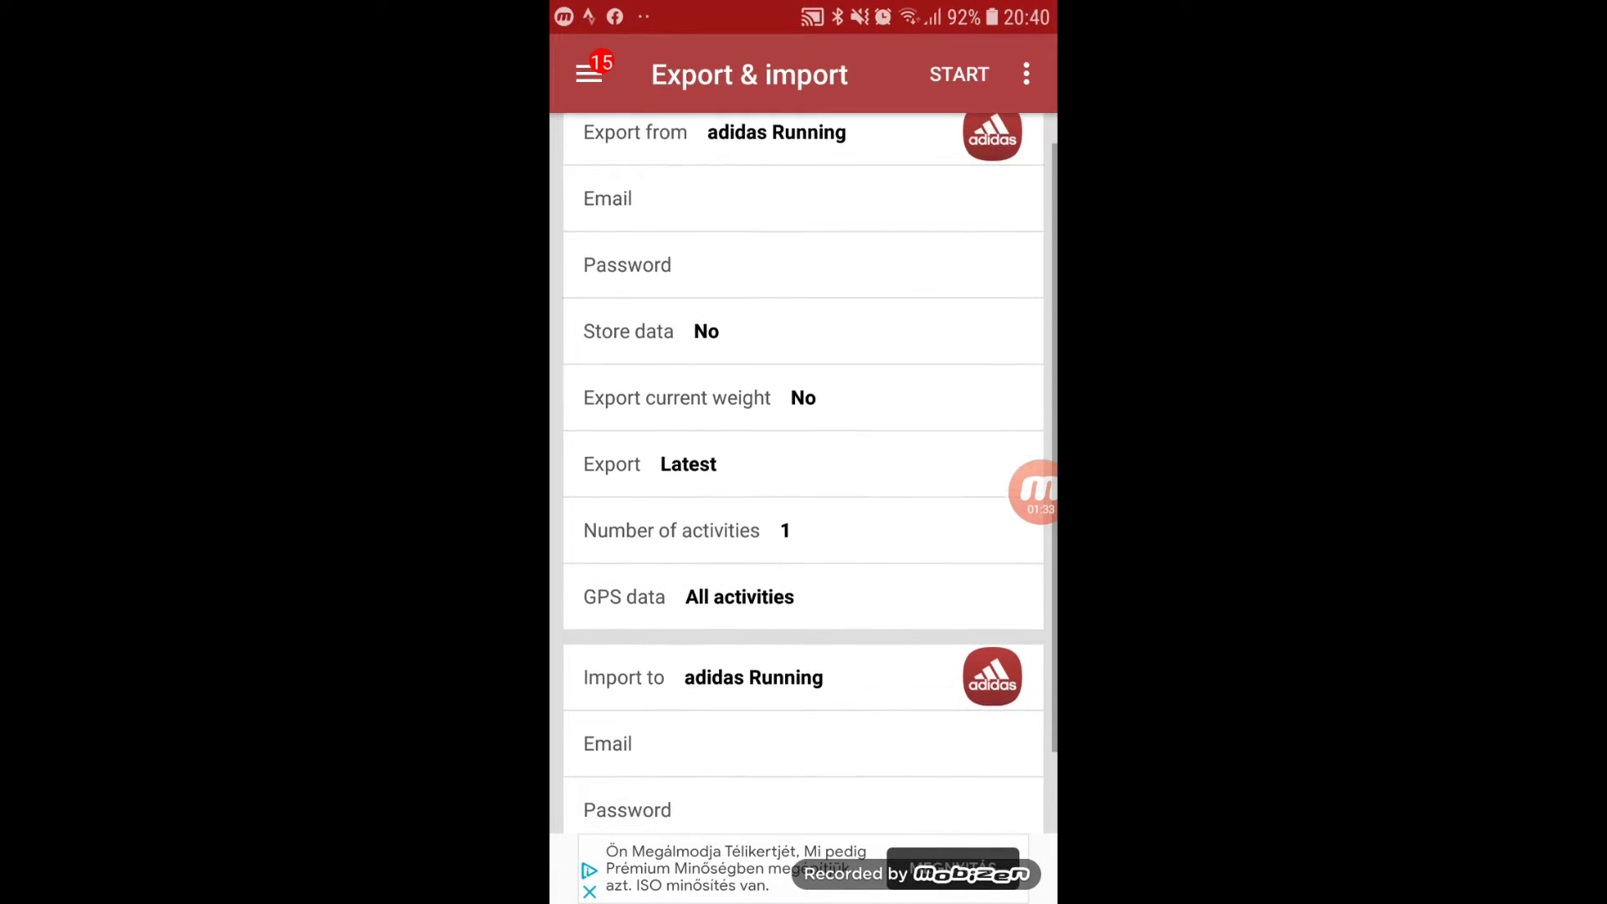
pyautogui.scroll(-1, 803, 477)
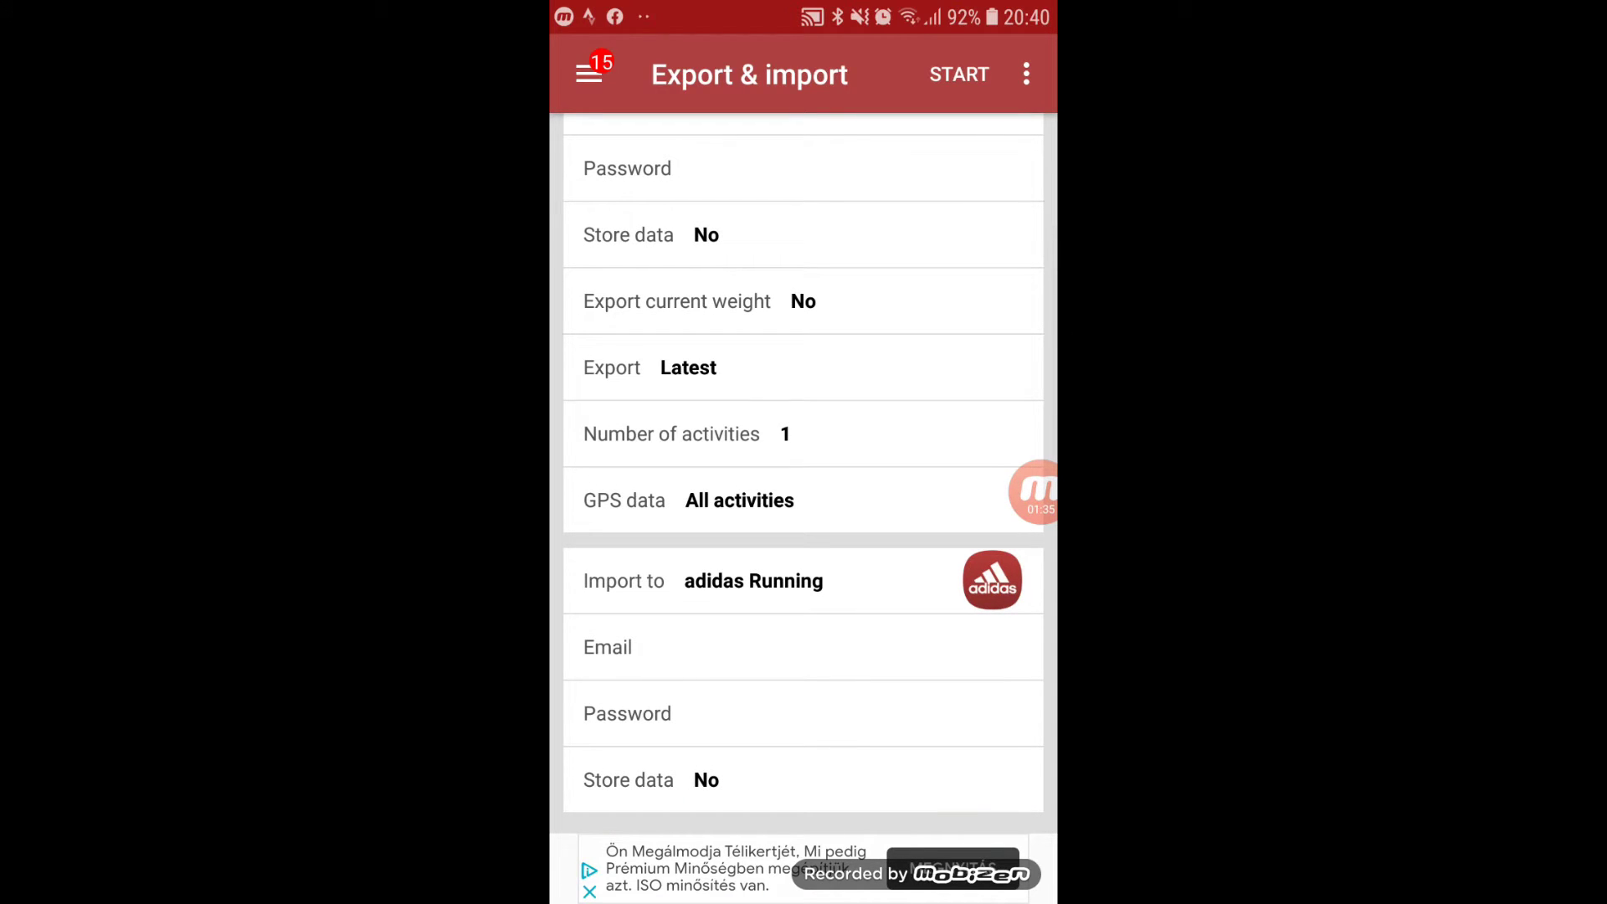
pyautogui.scroll(2, 803, 477)
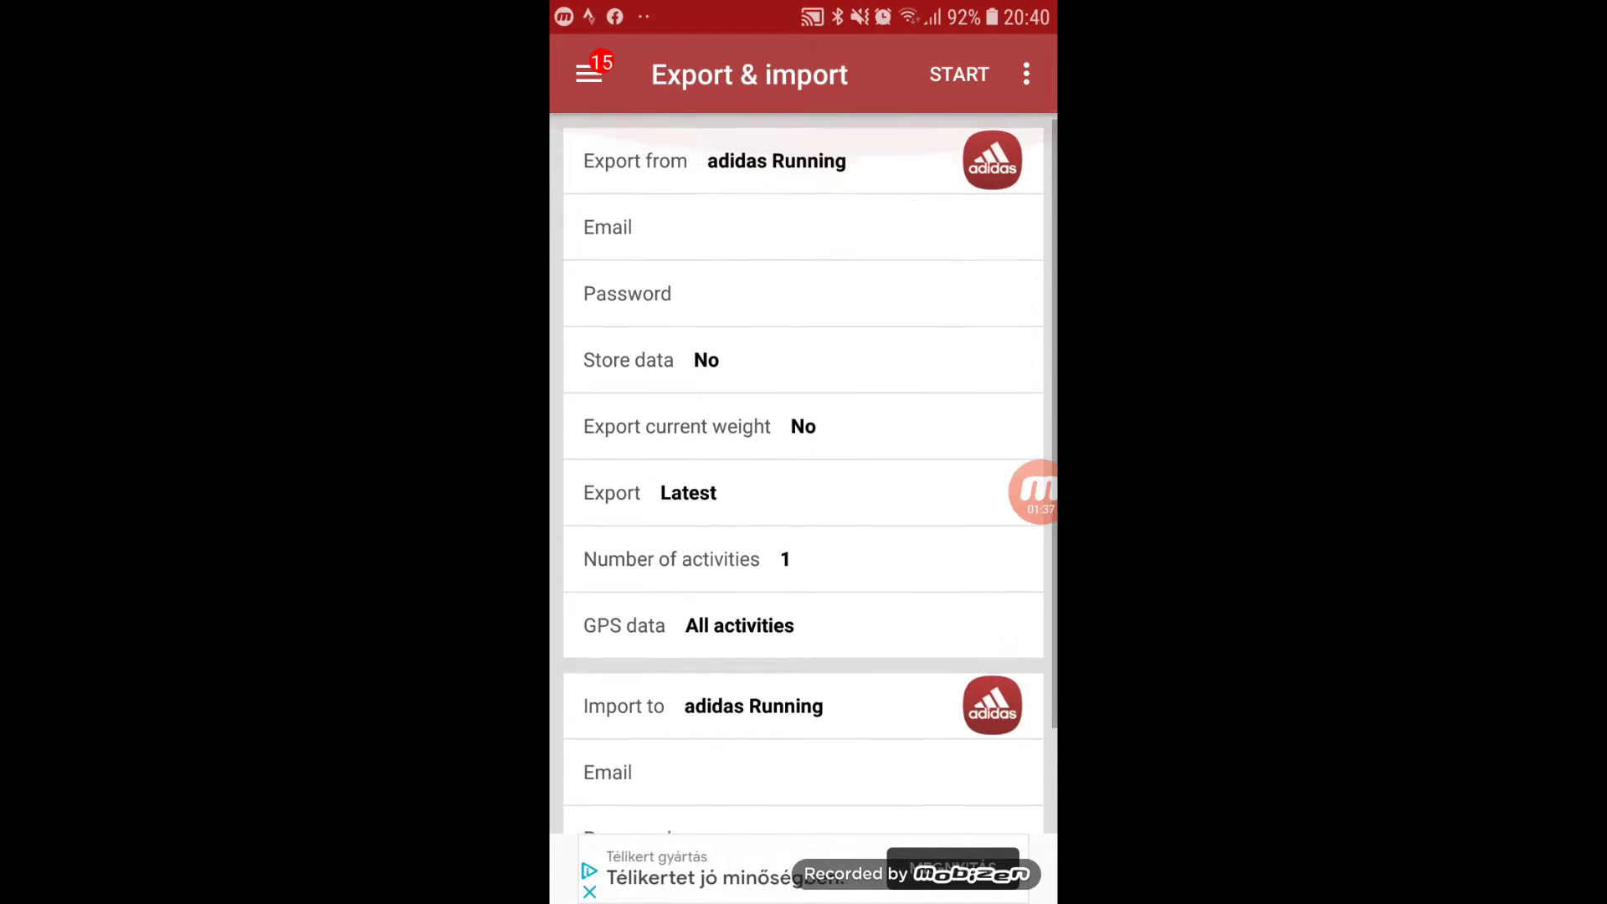
pyautogui.press('Home')
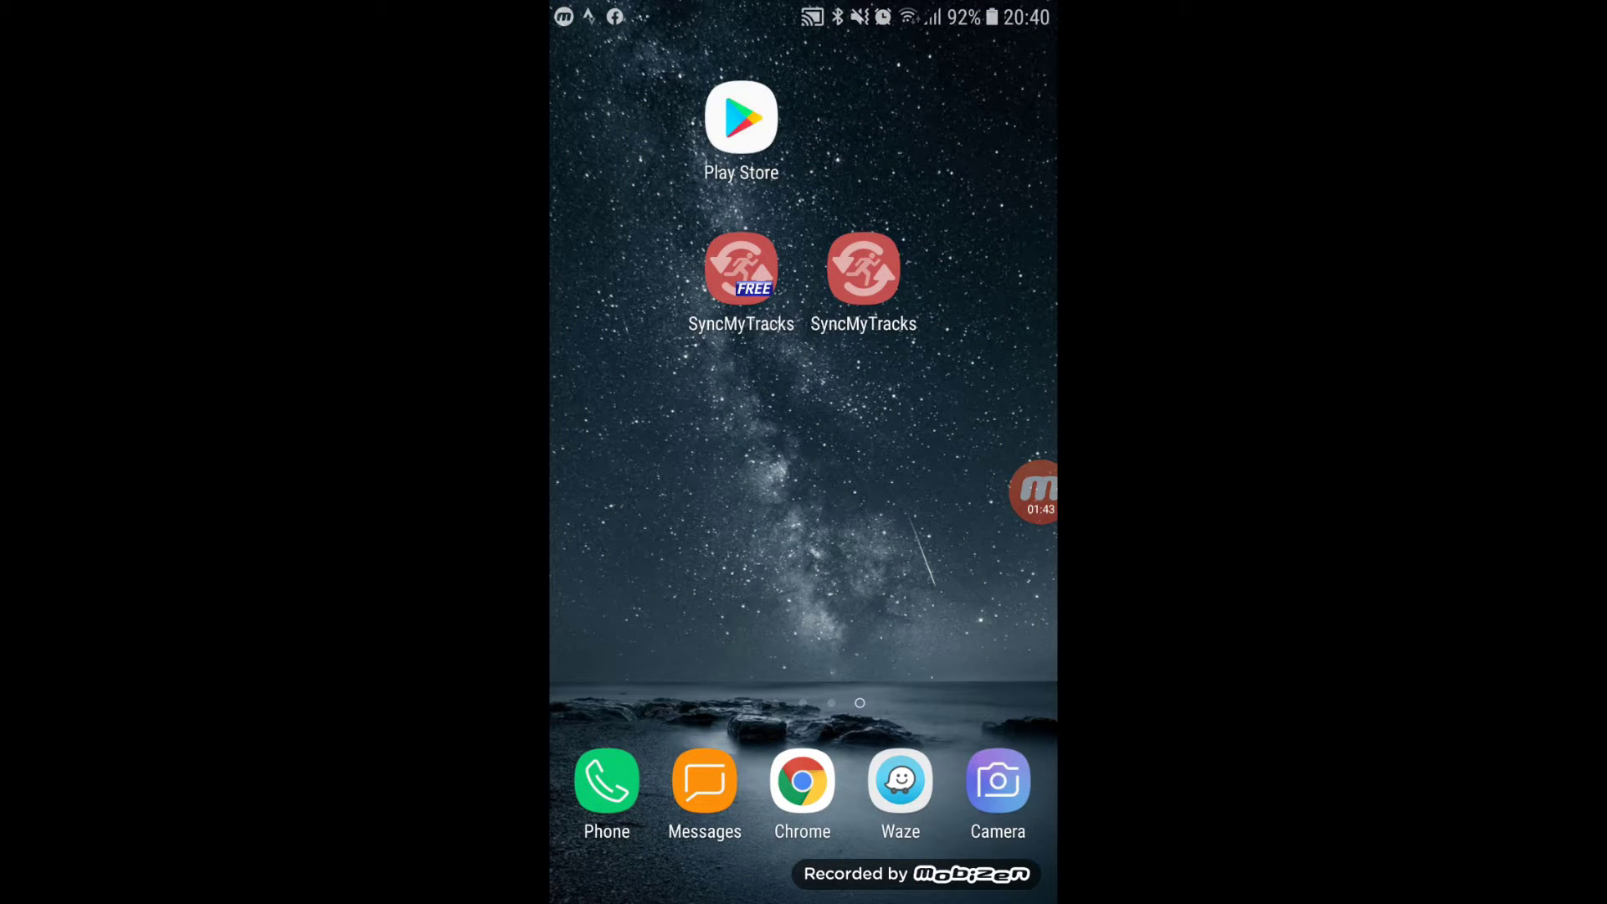
pyautogui.click(742, 268)
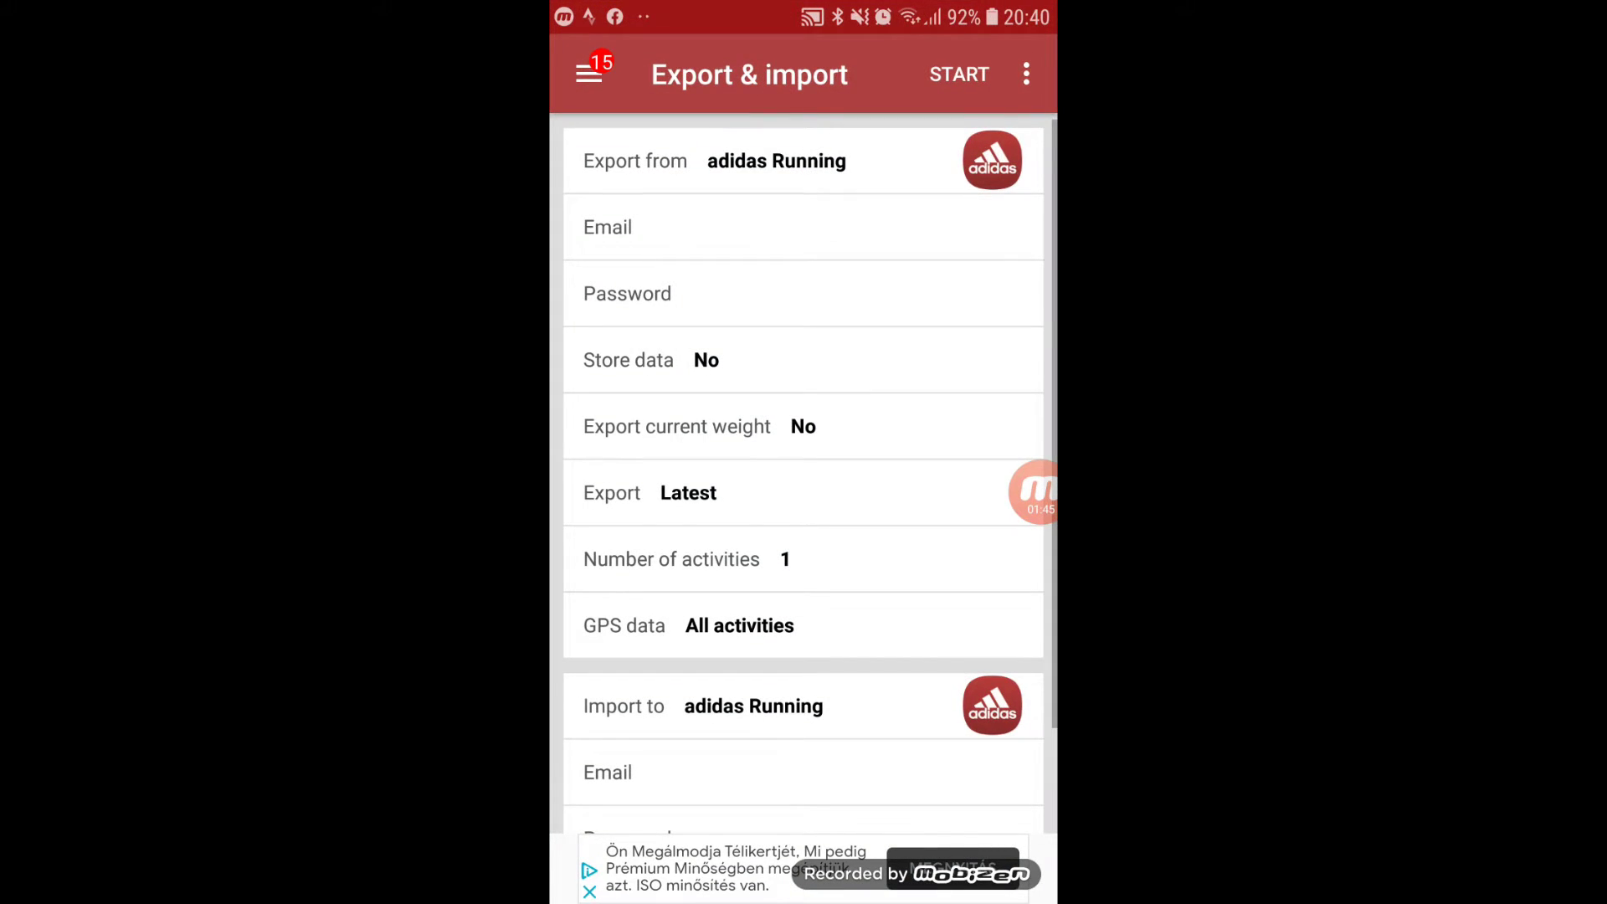
# Check the limited Export choices, then close the free SyncMyTracks version to the home screen.
pyautogui.click(688, 492)
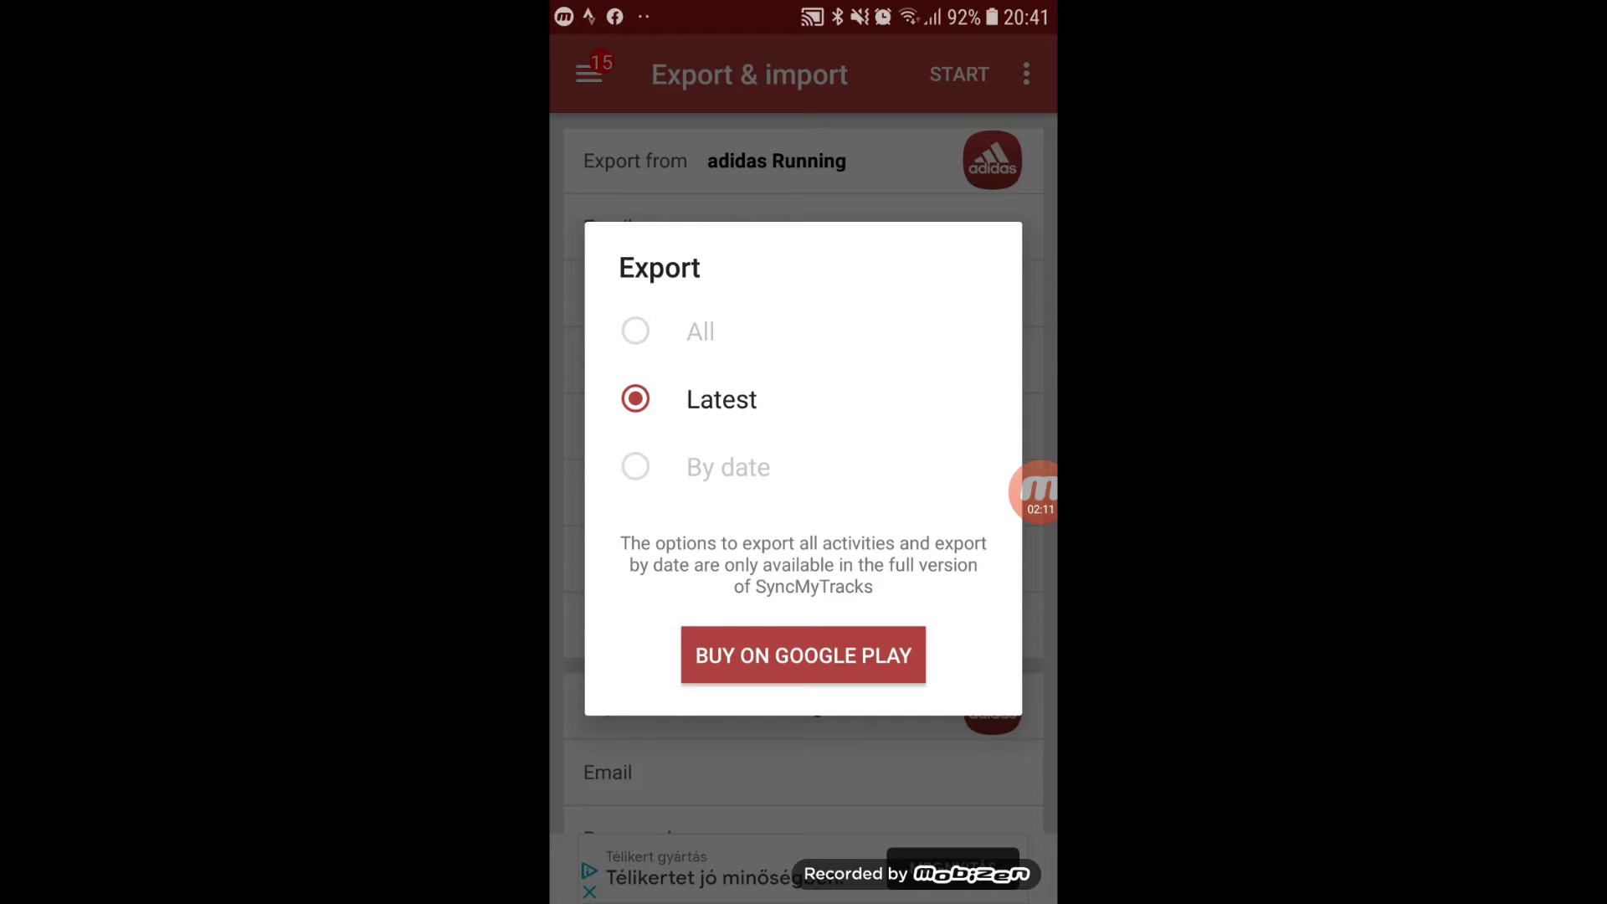
pyautogui.press('Escape')
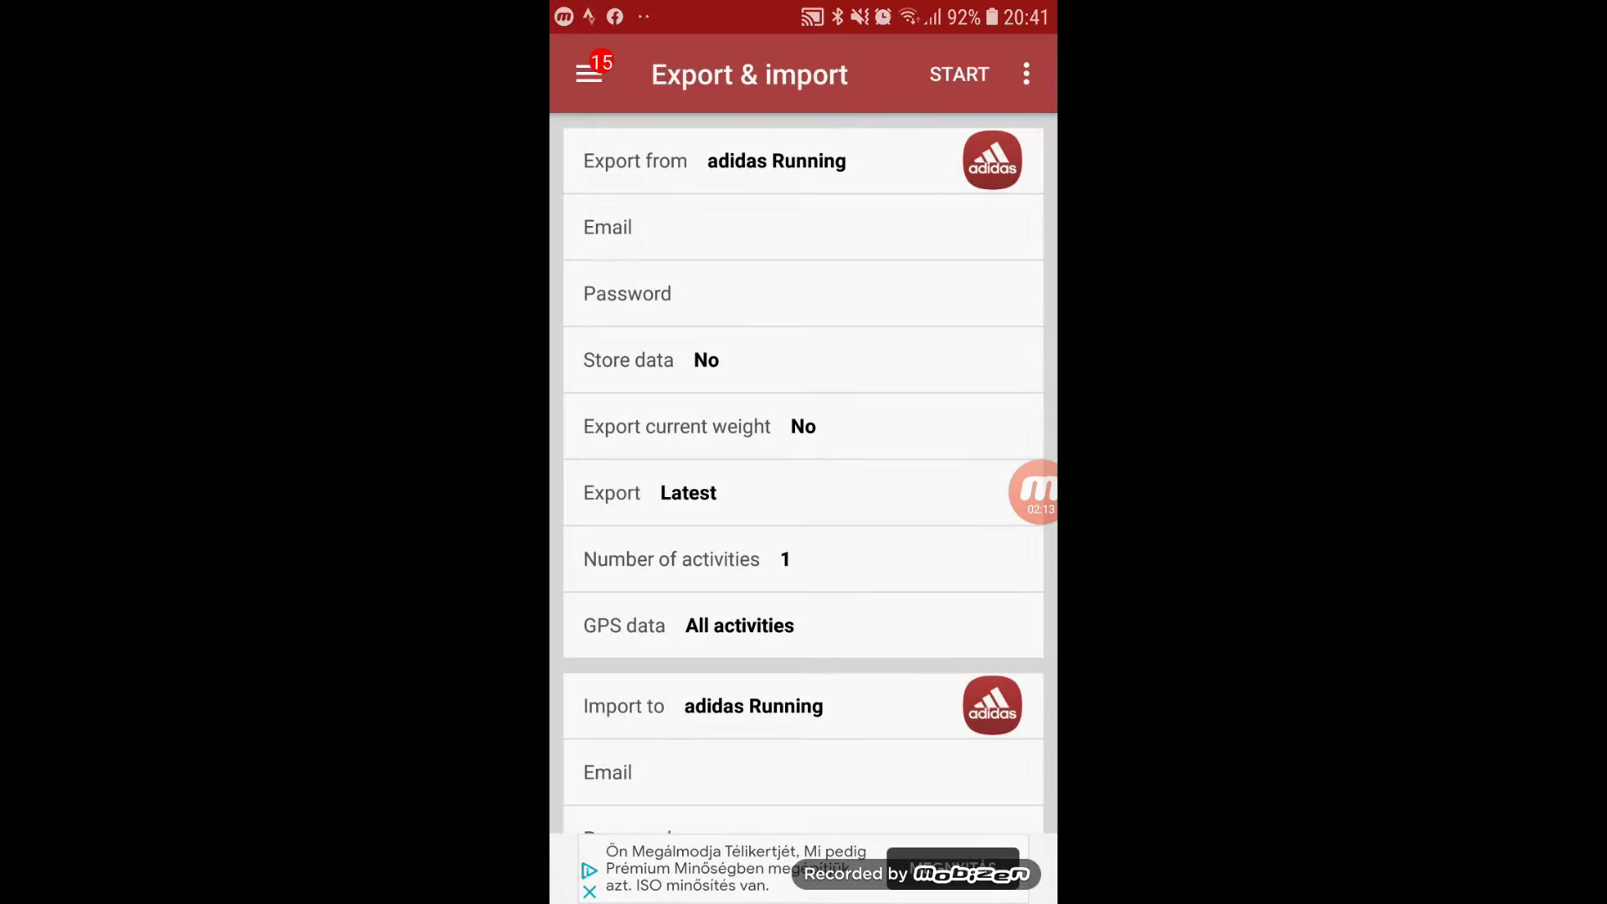
pyautogui.press('Home')
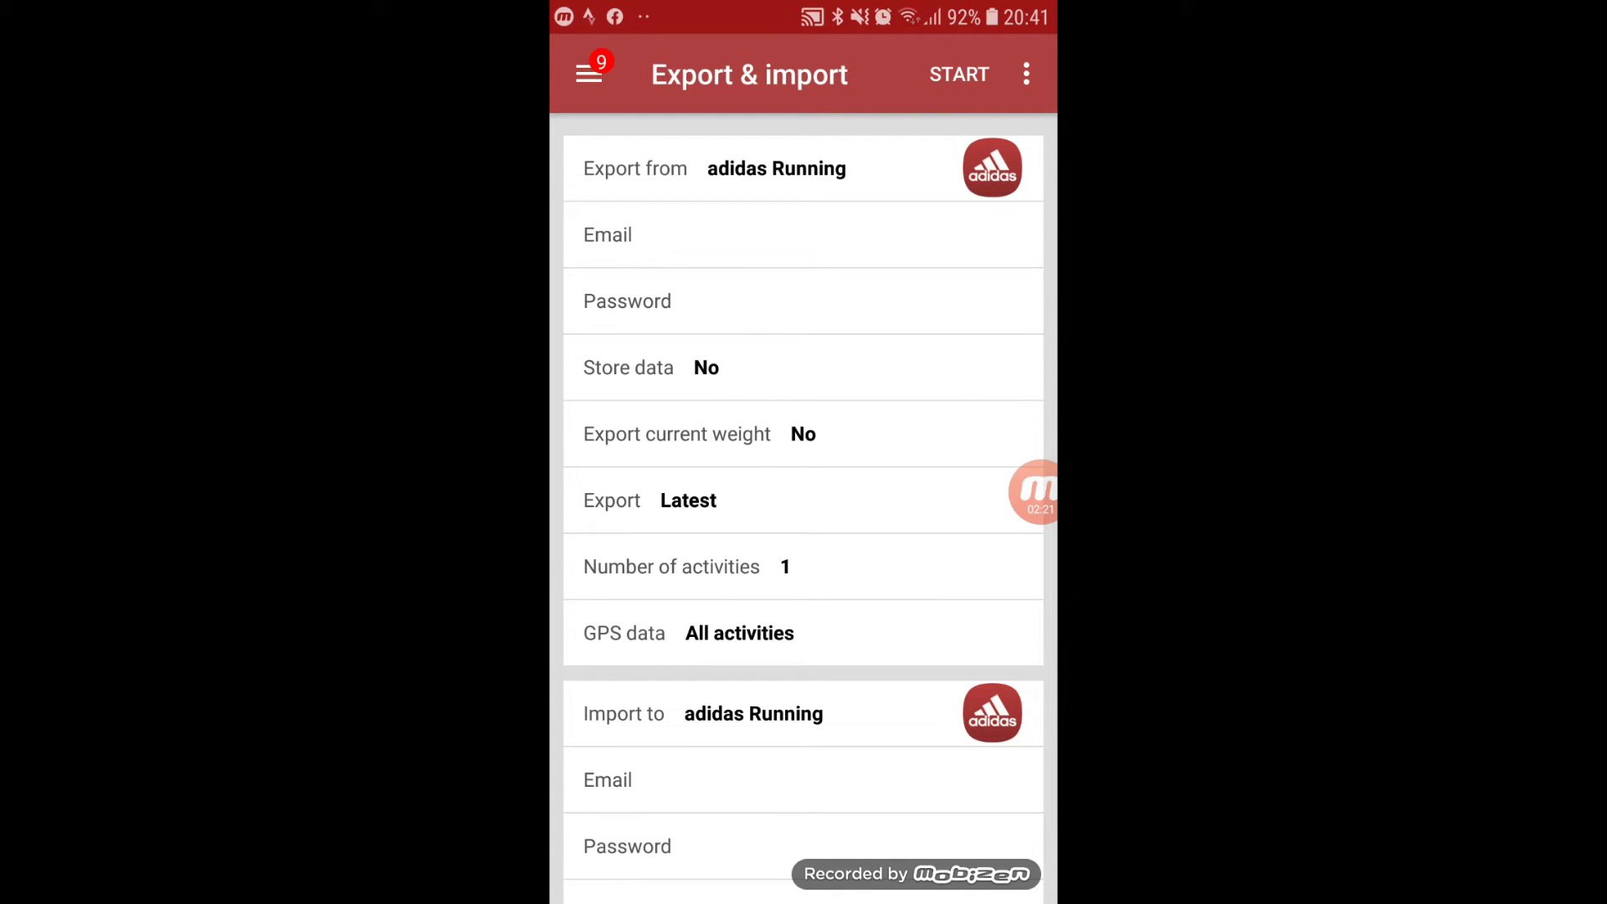
# Set export to By date and roll the From date back toward April, then cancel the picker.
pyautogui.click(689, 500)
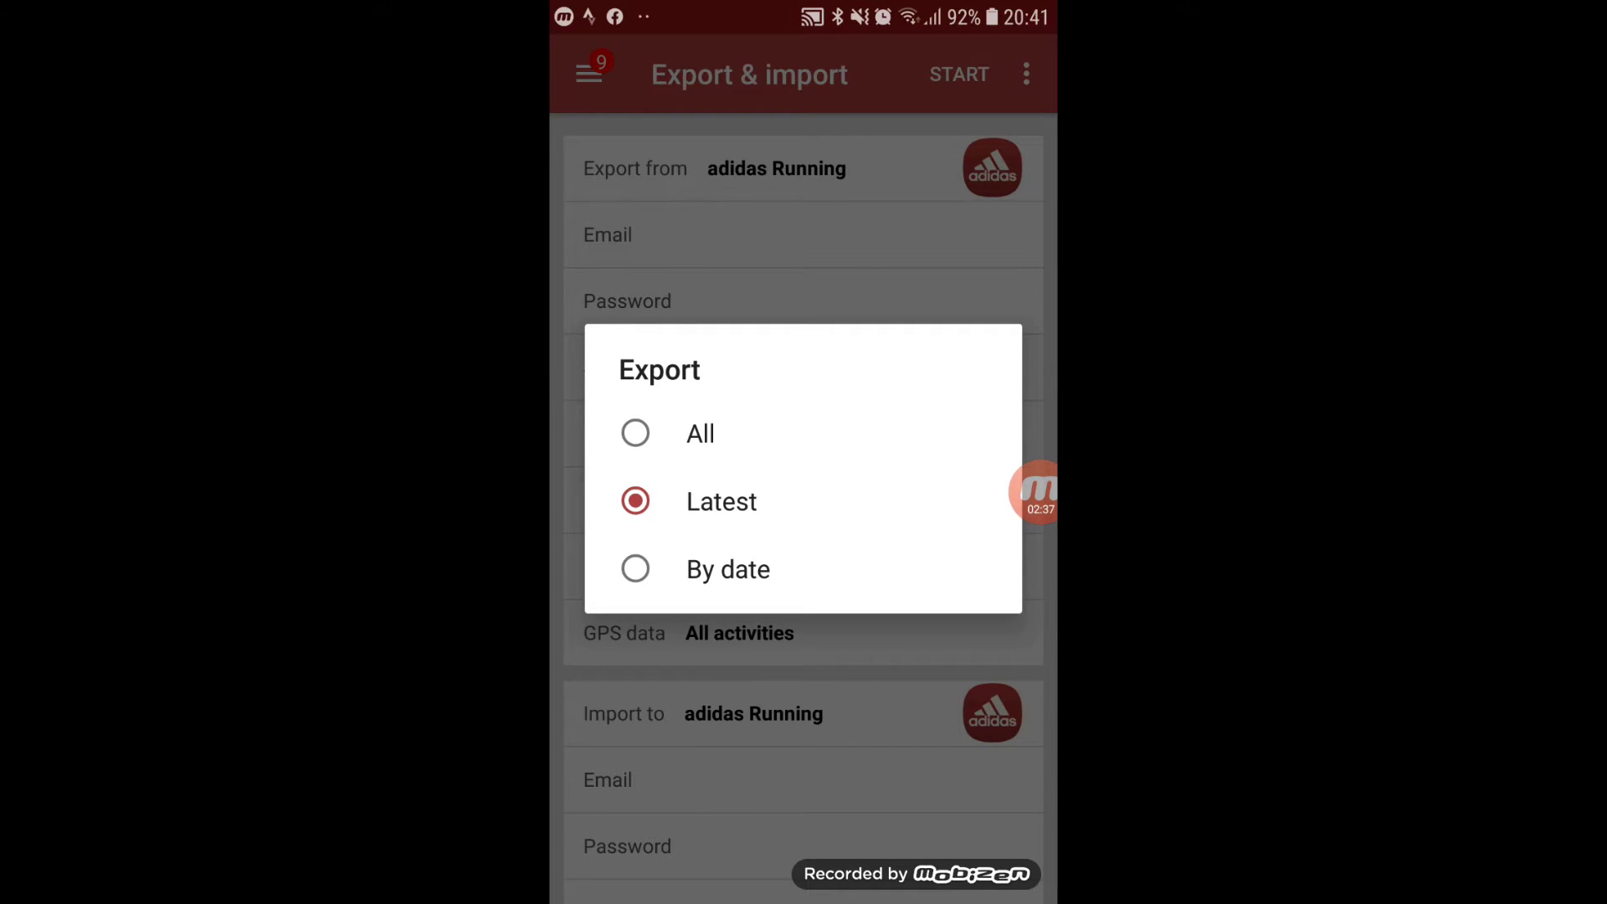
pyautogui.click(729, 569)
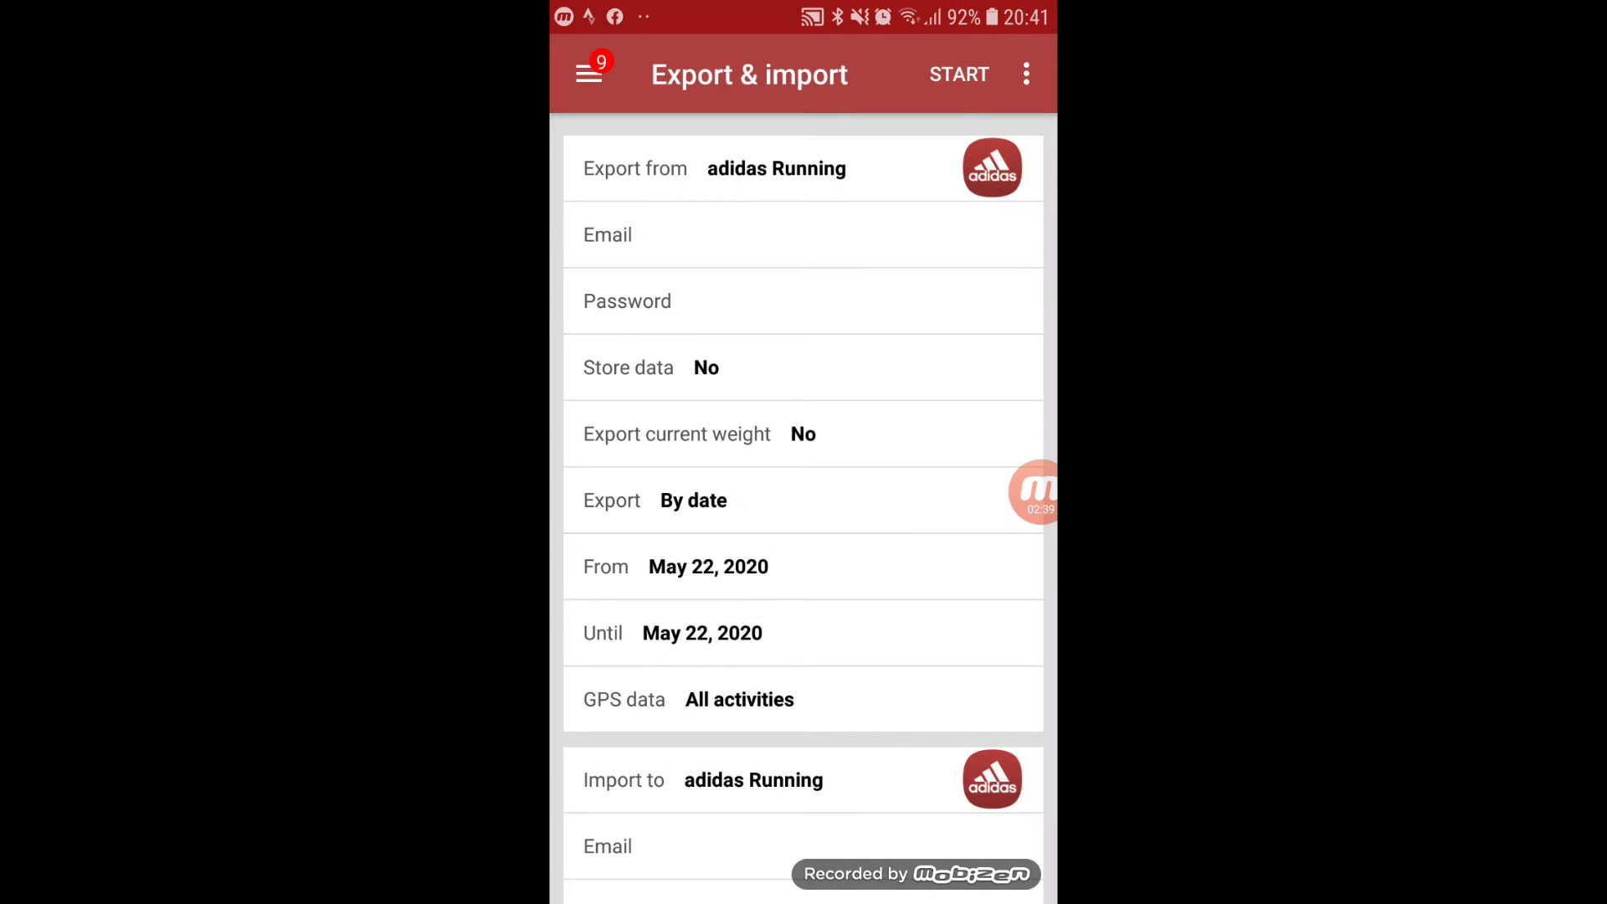
pyautogui.click(708, 566)
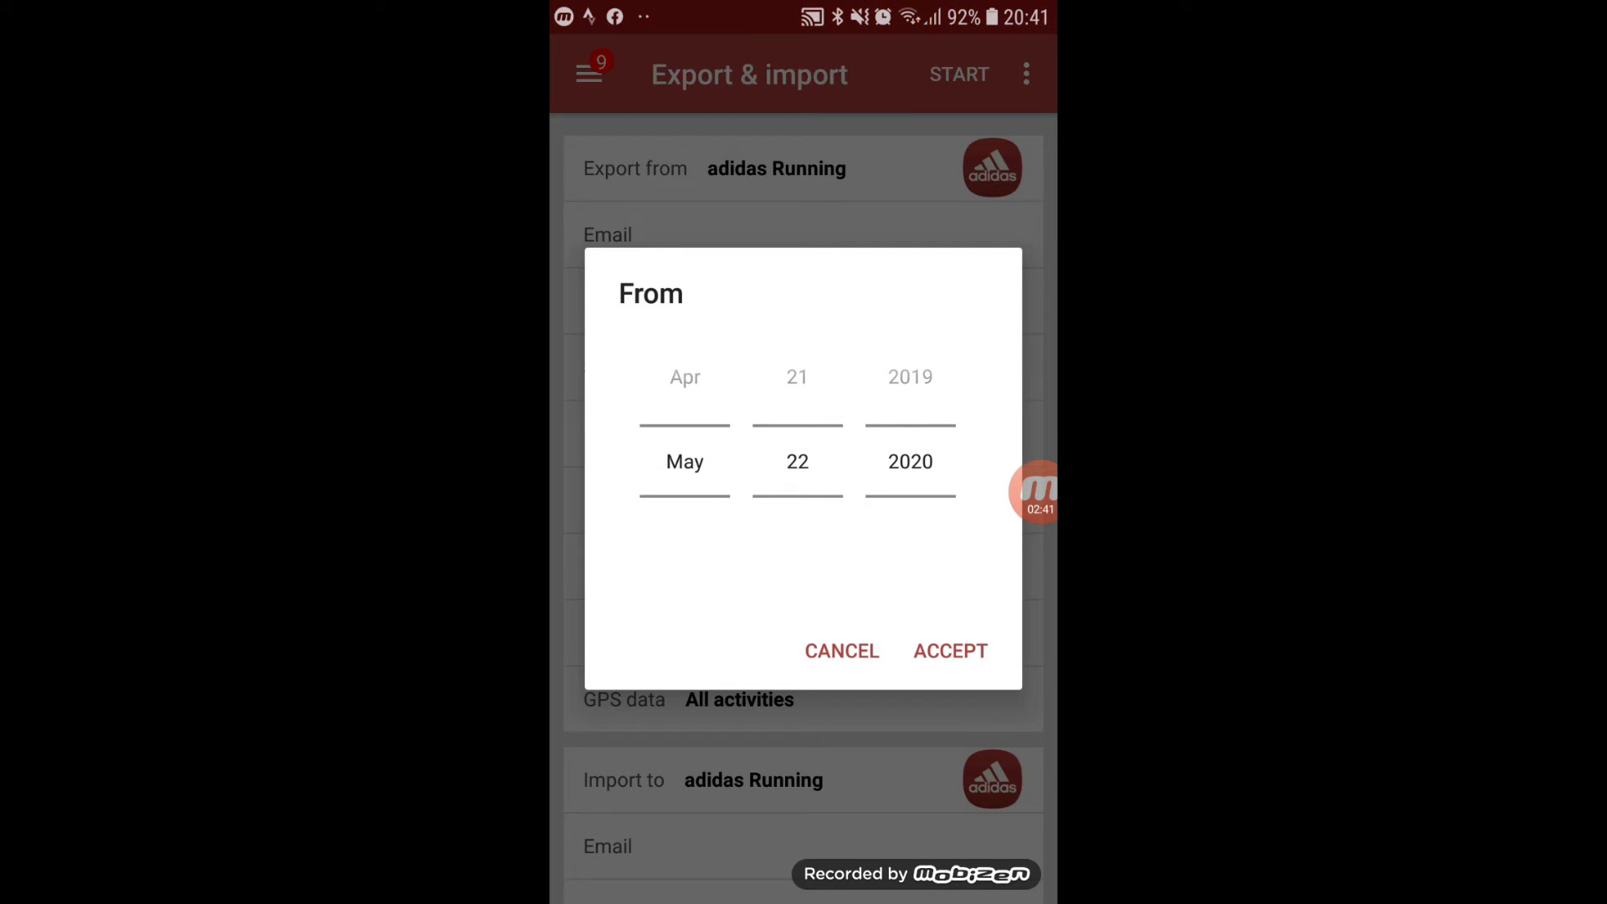
pyautogui.click(797, 377)
pyautogui.click(685, 378)
pyautogui.click(798, 378)
pyautogui.click(911, 377)
pyautogui.click(798, 537)
pyautogui.moveTo(797, 537); pyautogui.dragTo(798, 377)
pyautogui.click(842, 651)
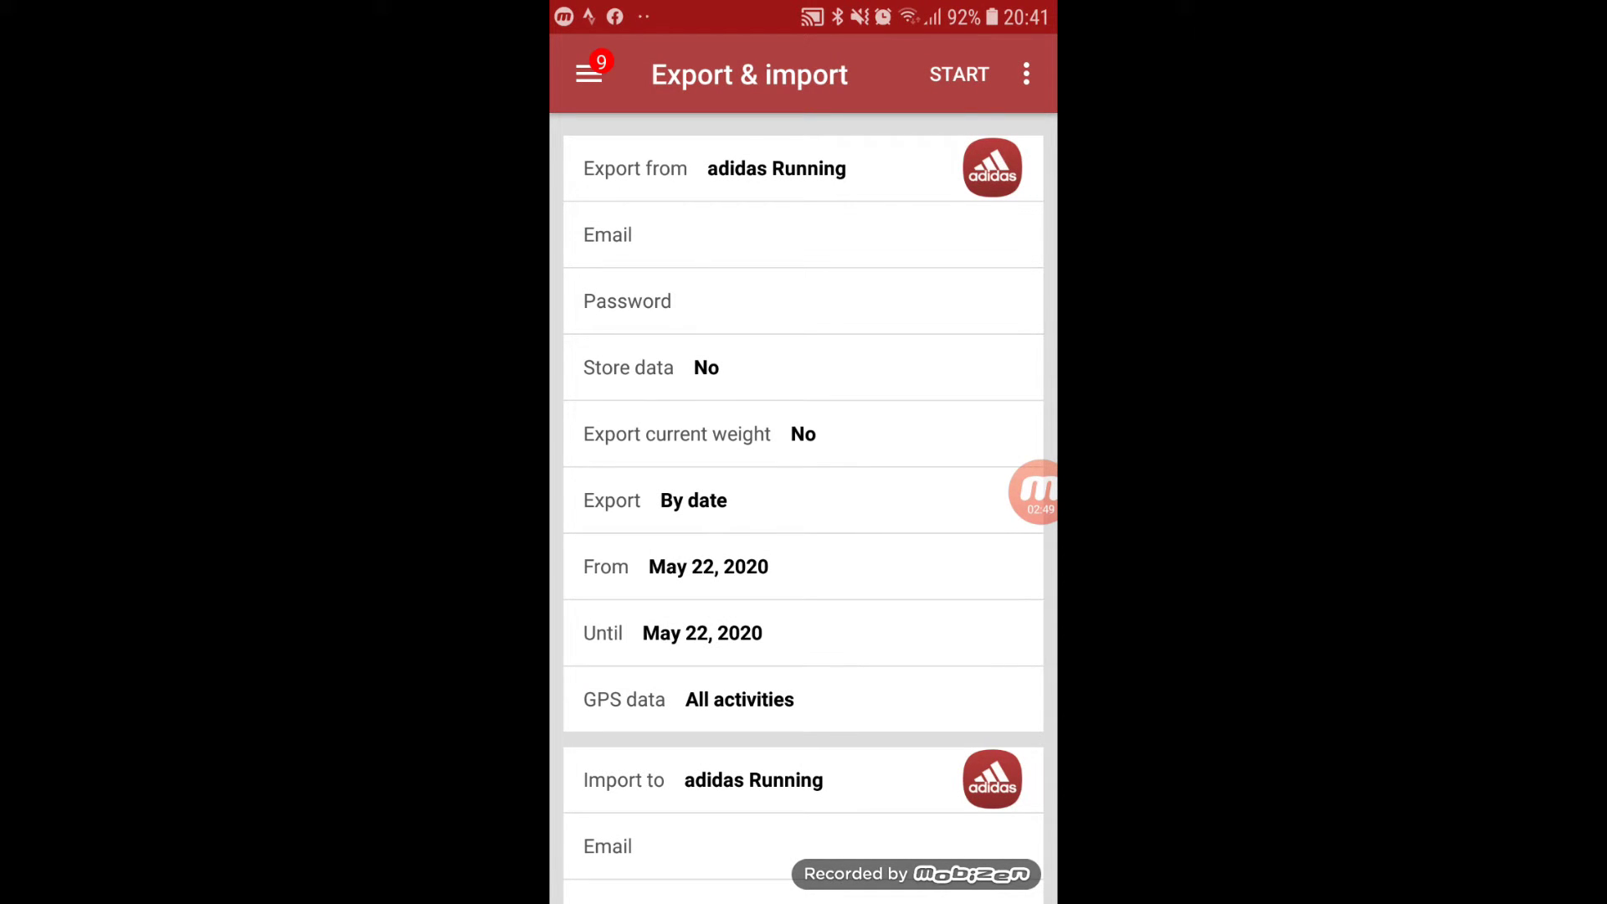
pyautogui.scroll(-2, 804, 503)
pyautogui.scroll(2, 803, 502)
# Exit SyncMyTracks to the home screen.
pyautogui.press('Home')
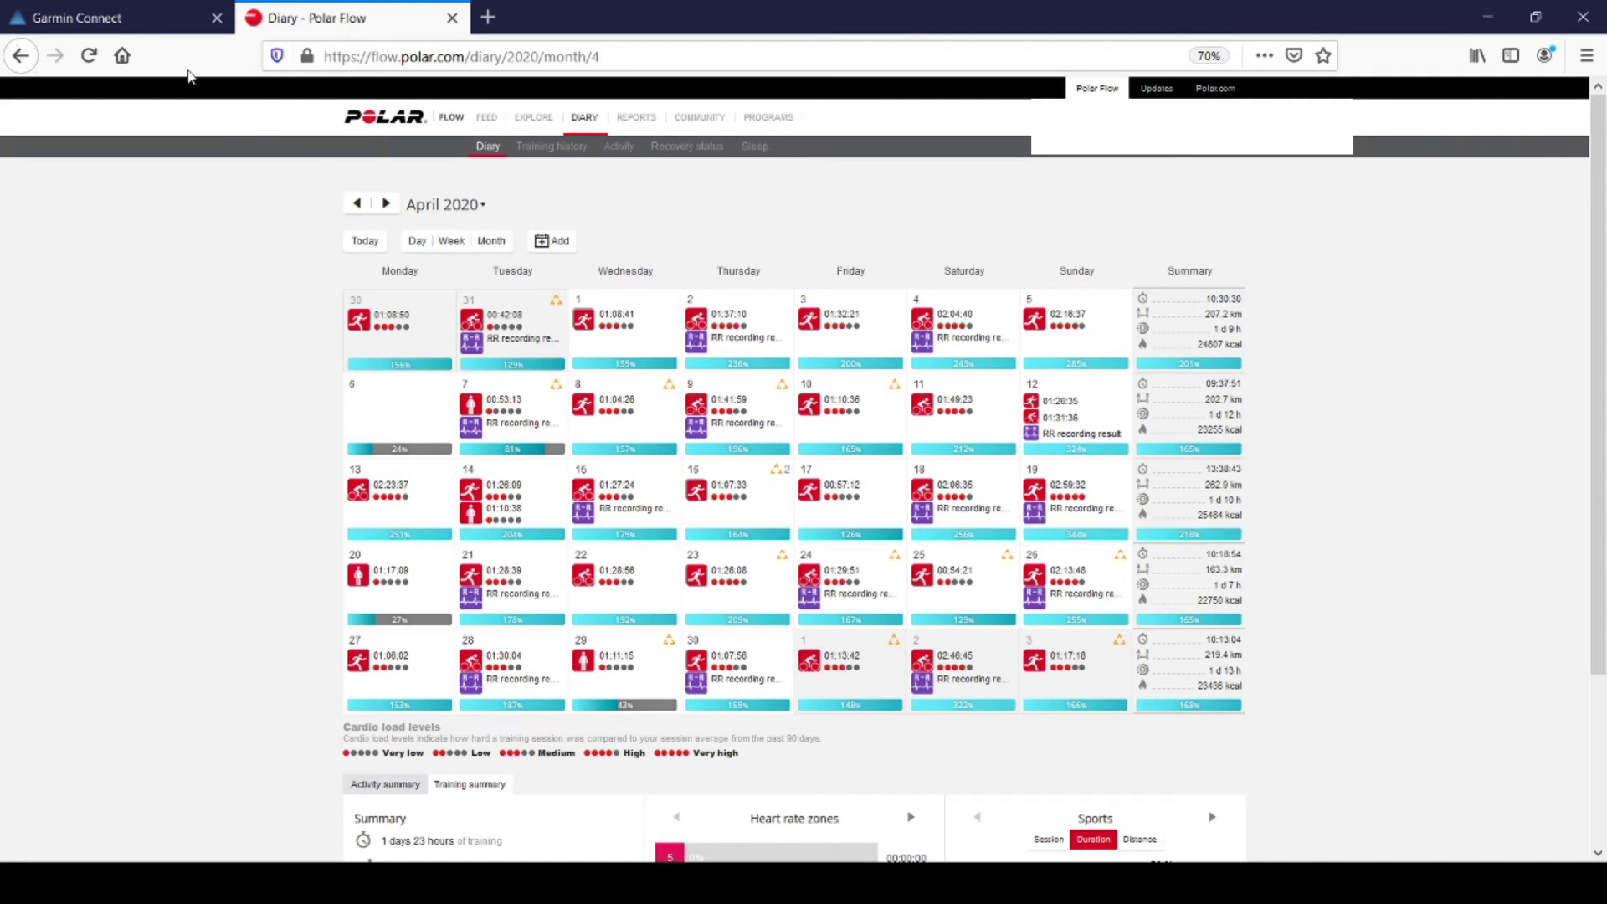
# Switch to the Garmin Connect browser tab with its empty April 2020 calendar.
pyautogui.click(125, 21)
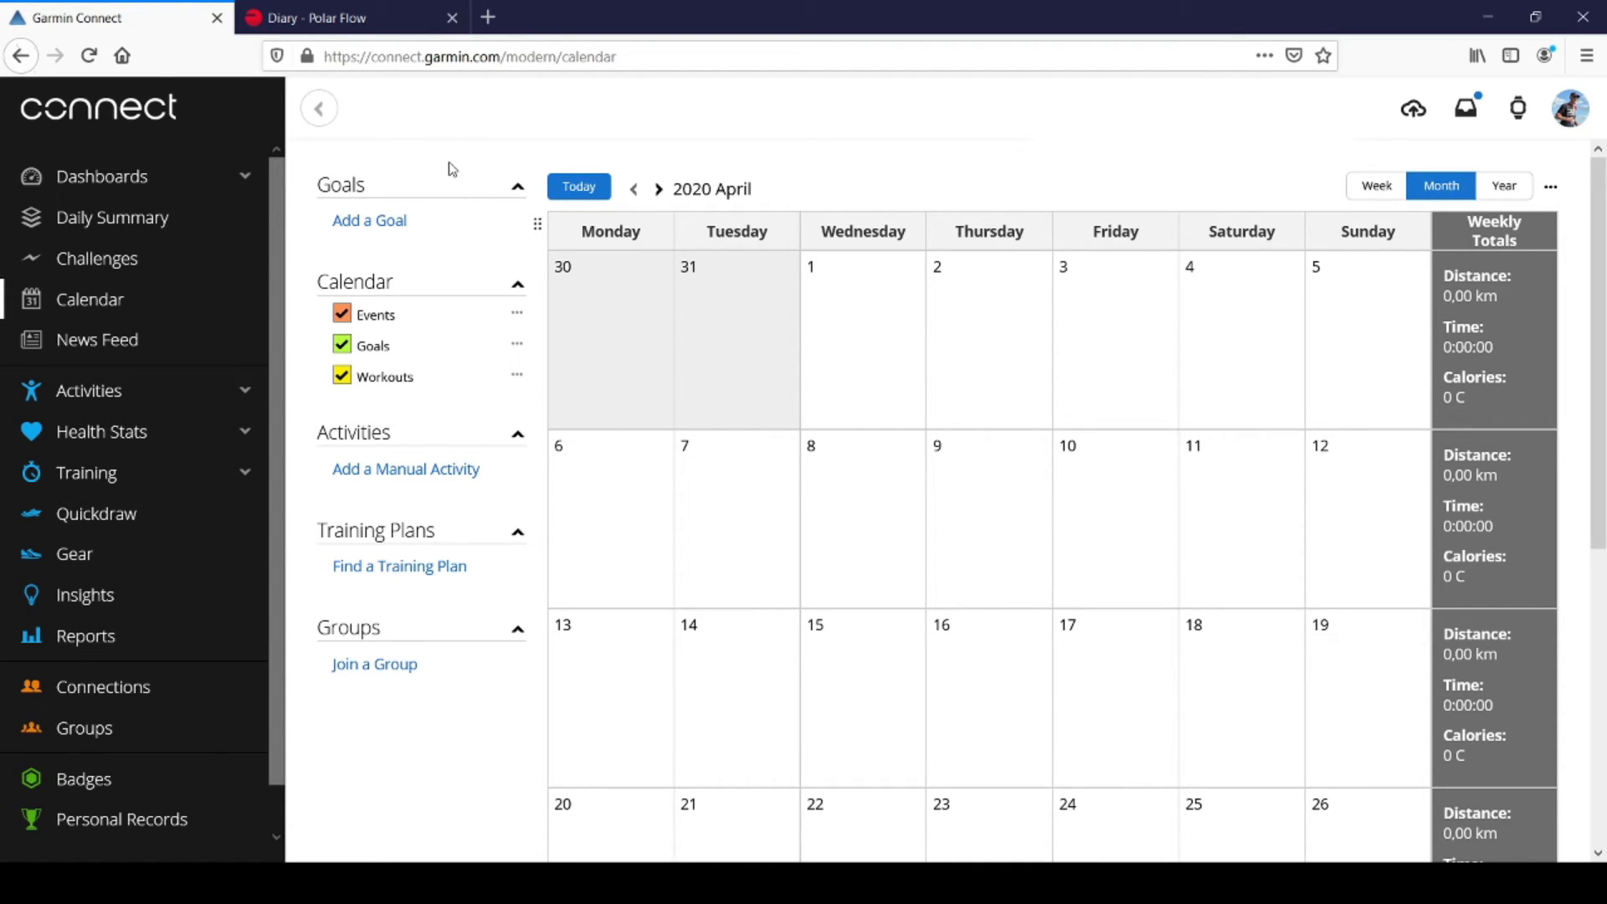
pyautogui.click(302, 21)
# Reload Garmin Connect and step back to the April 2020 calendar month.
pyautogui.click(86, 55)
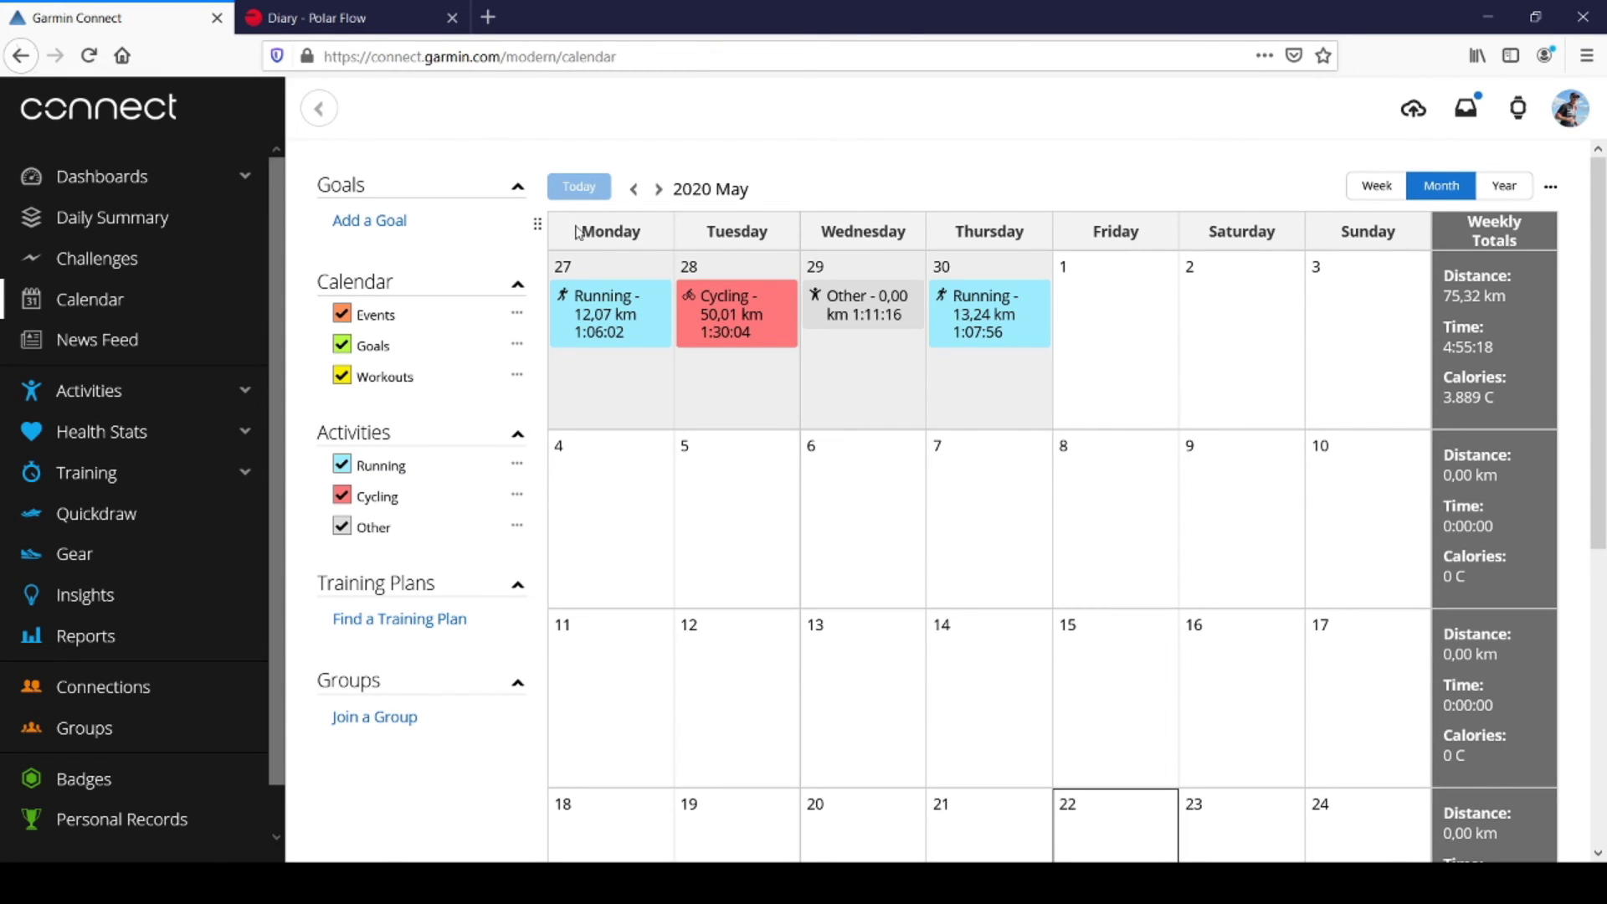
pyautogui.click(635, 188)
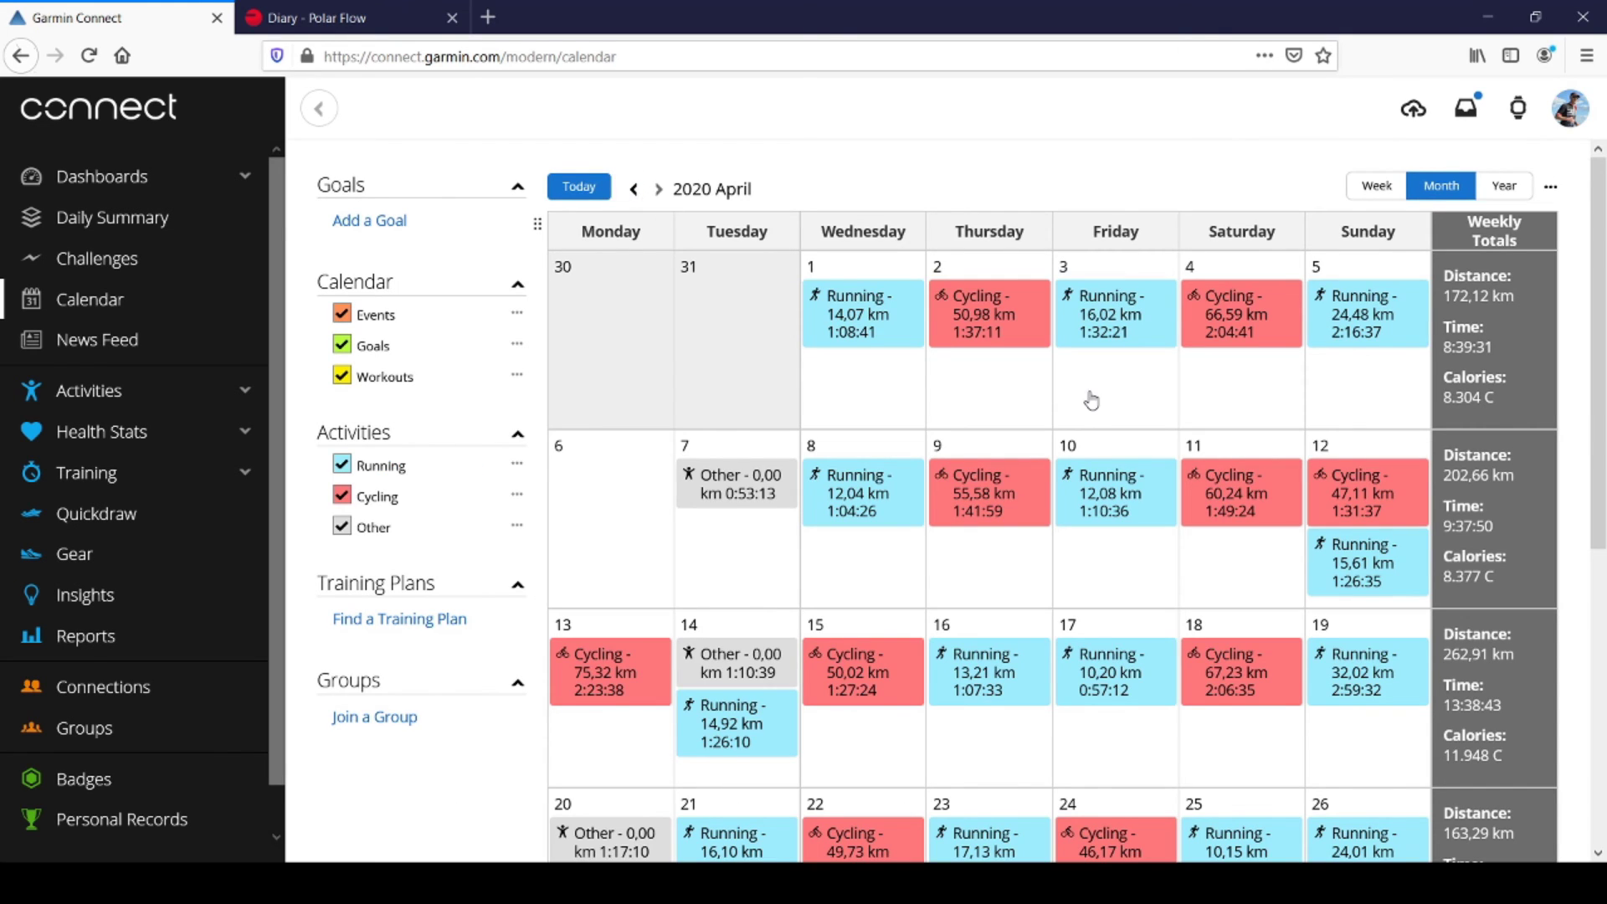
pyautogui.scroll(-1, 1104, 382)
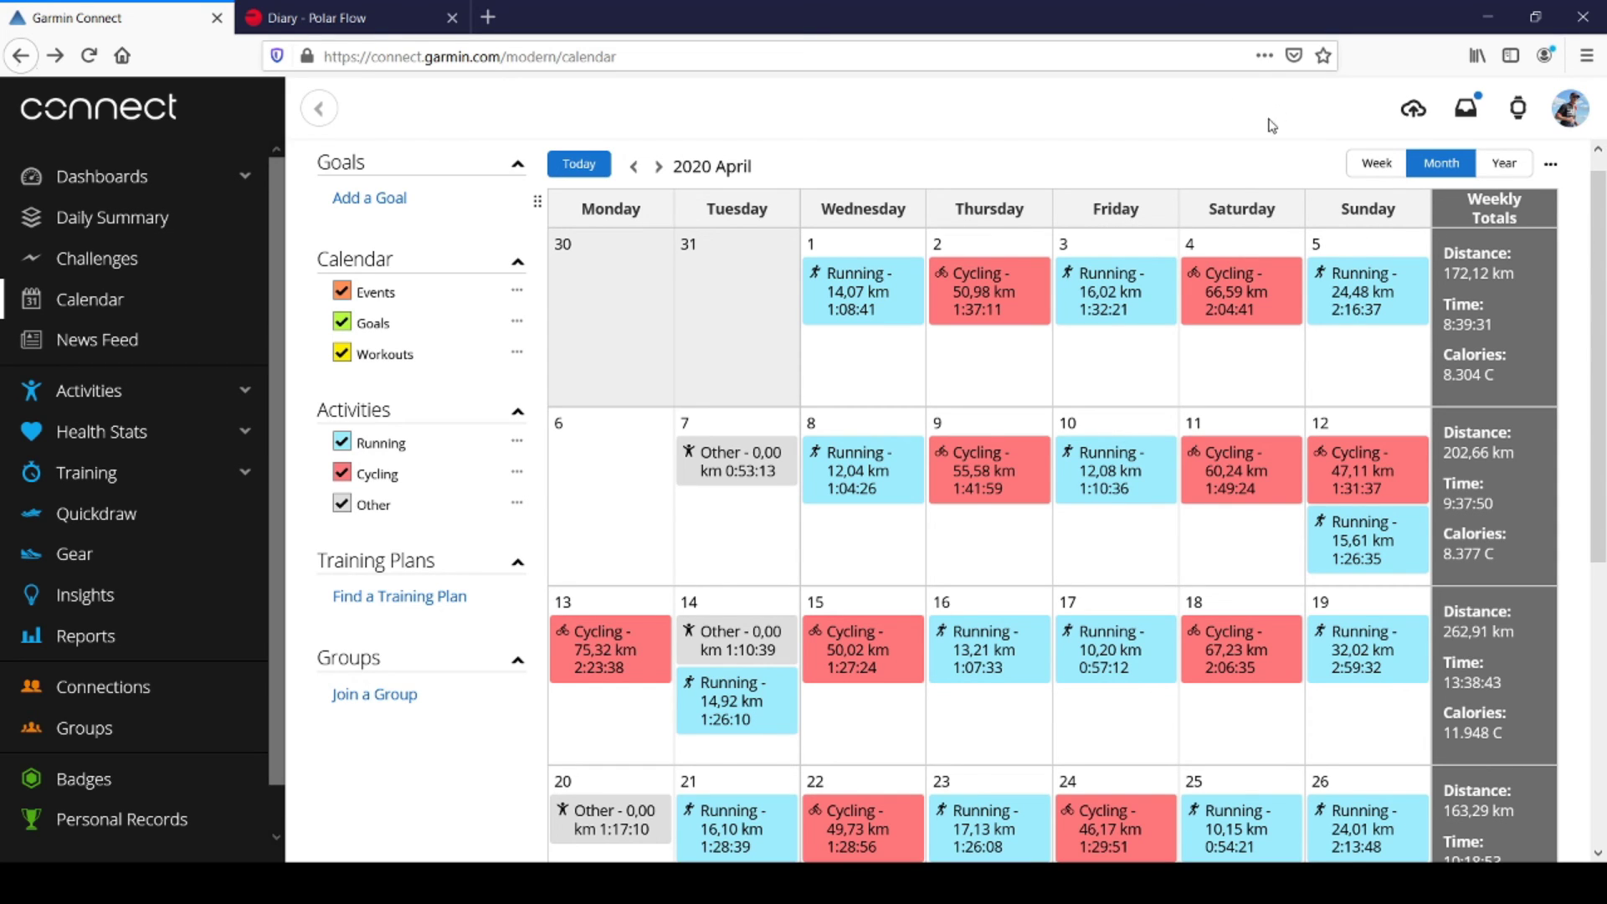
pyautogui.scroll(-2, 1244, 175)
pyautogui.scroll(2, 1217, 358)
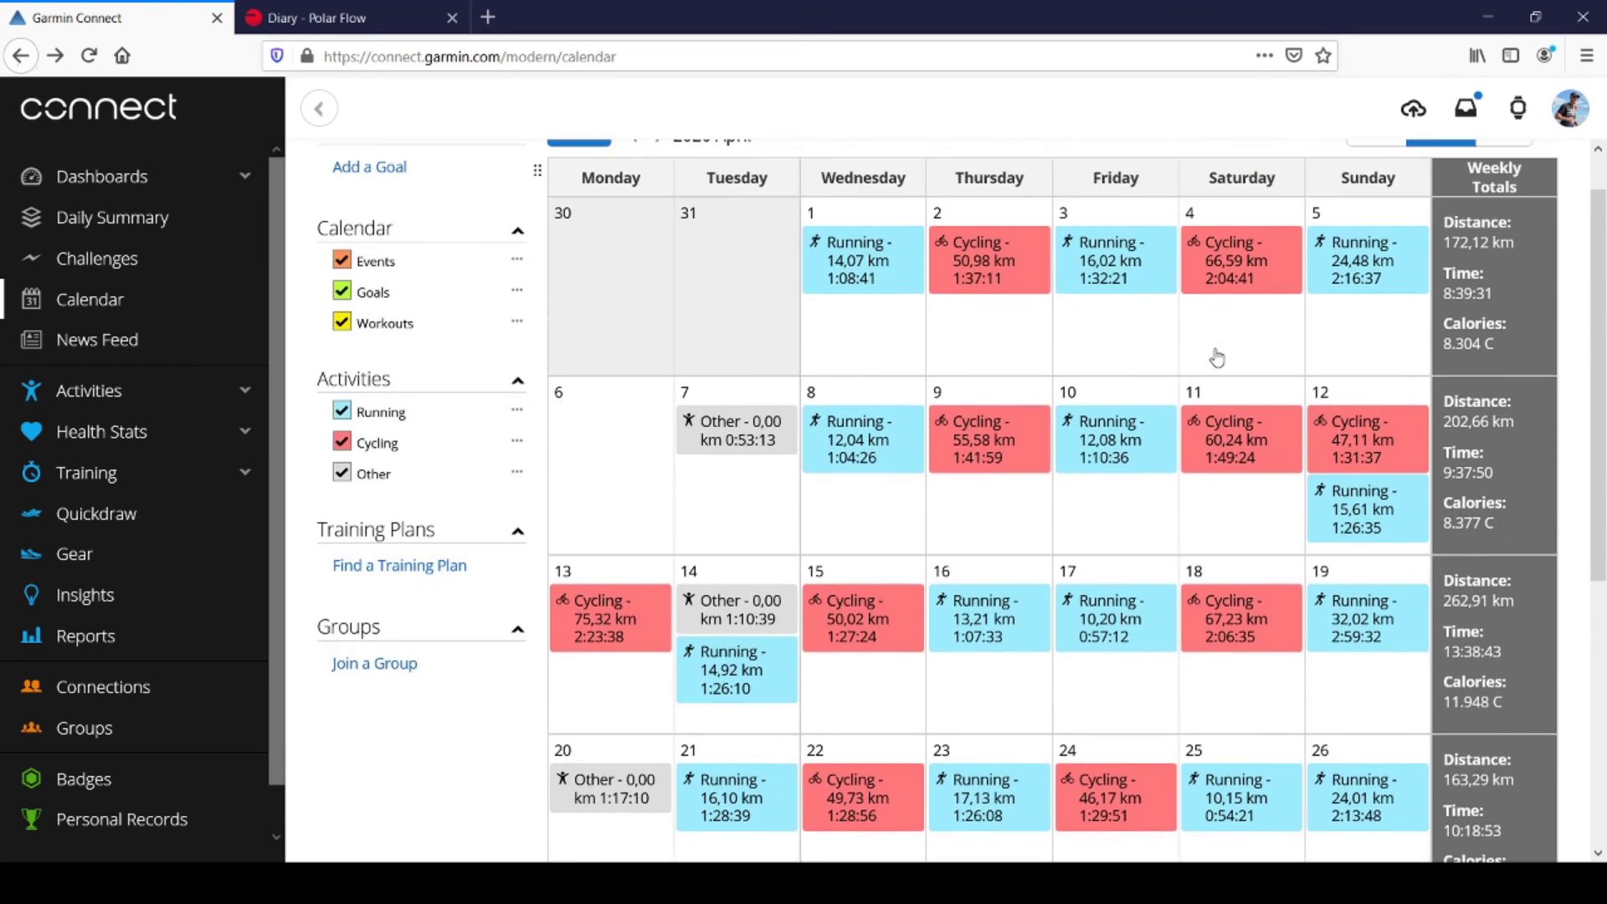